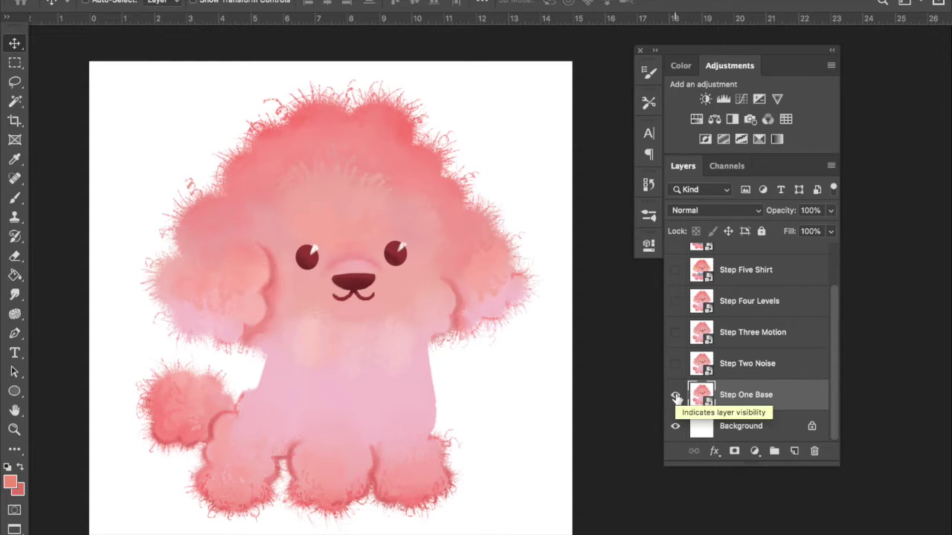
Compare the Step One Base and Step Two Noise layers close up on the poodle's face by switching their visibility
click(674, 395)
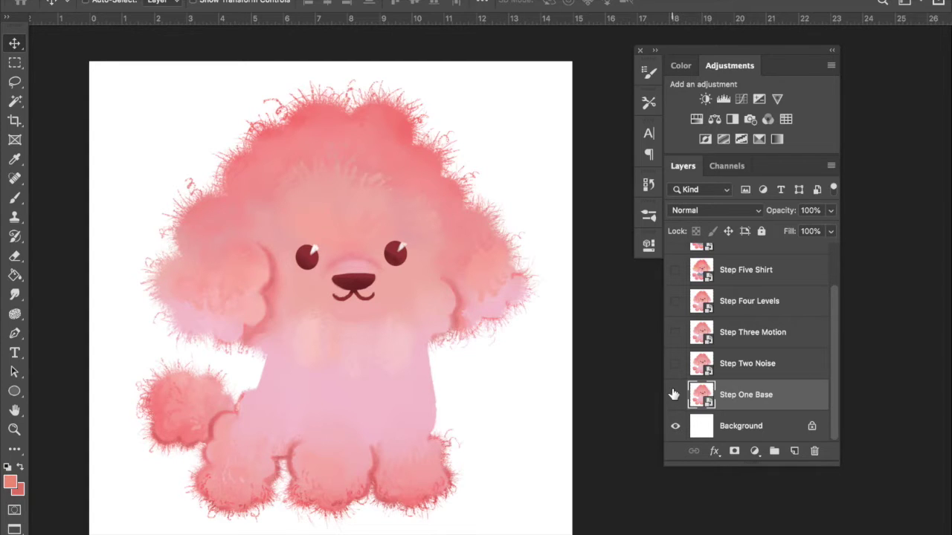
click(675, 394)
key(super+equal)
key(super+equal)
scroll(377, 272, up, 3)
scroll(377, 272, left, 2)
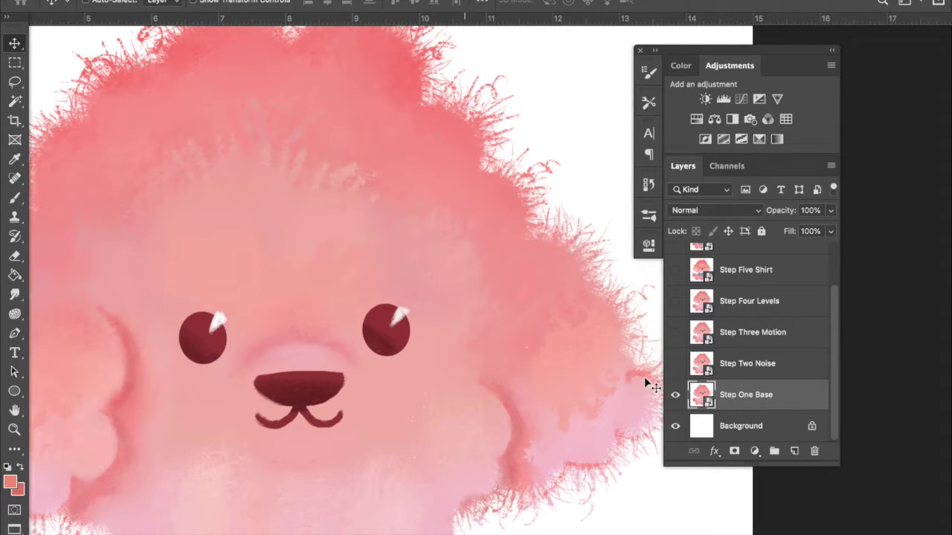
click(673, 364)
click(674, 364)
click(674, 364)
click(364, 1)
mouse_move(390, 198)
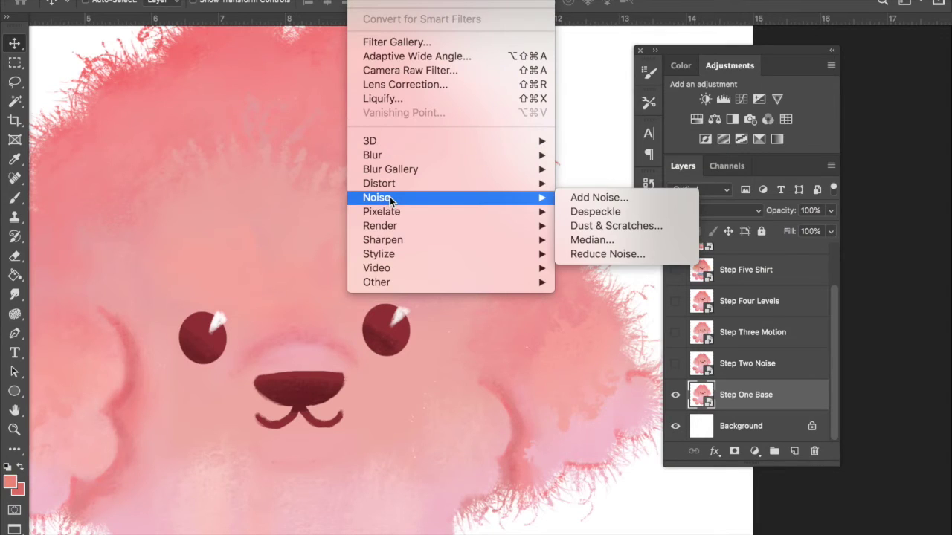
click(592, 199)
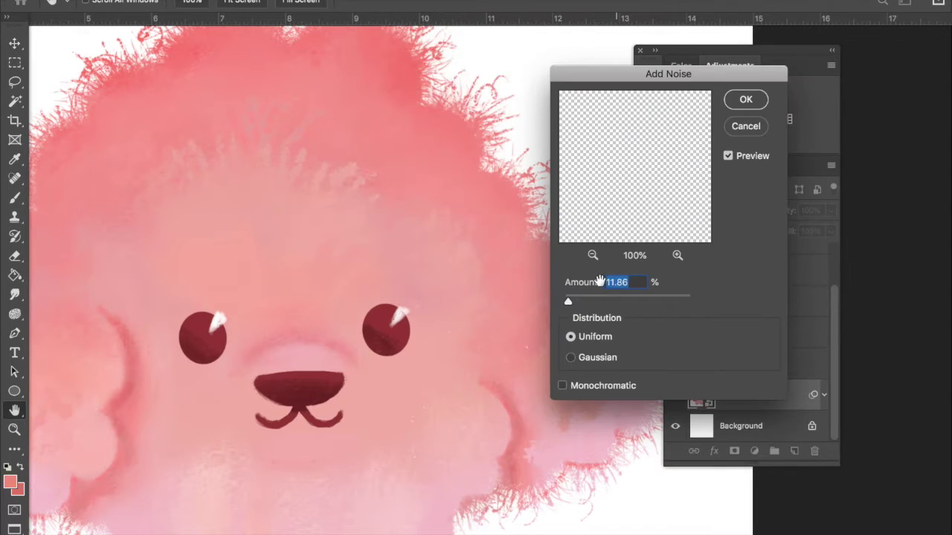
click(746, 127)
Hide the Step One Base layer and show the Step Two Noise layer with the whole poodle in view
click(675, 394)
click(675, 362)
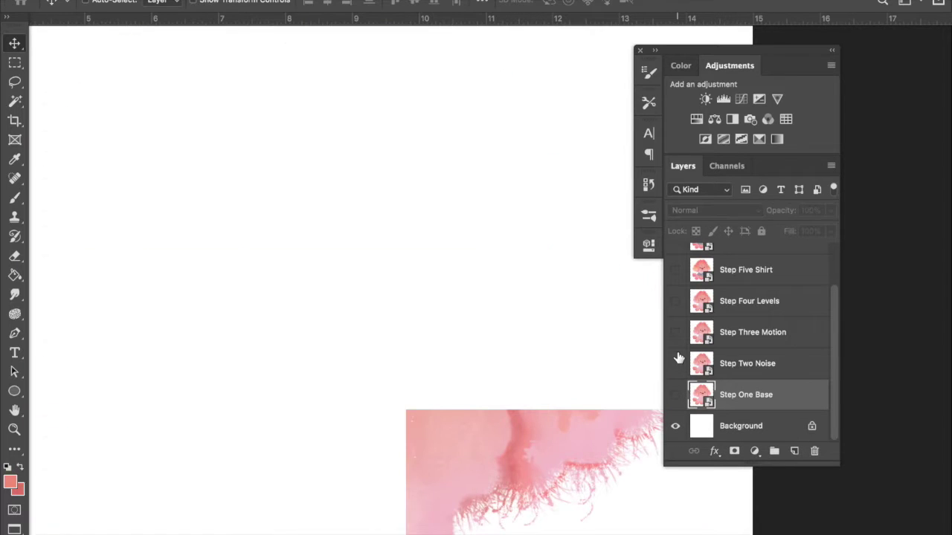
key(super+minus)
scroll(414, 346, down, 3)
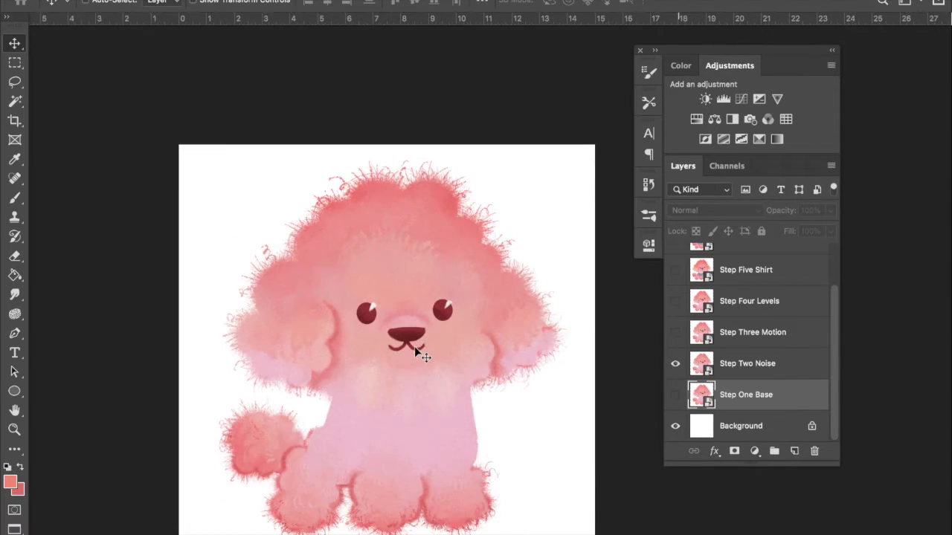
scroll(414, 346, up, 3)
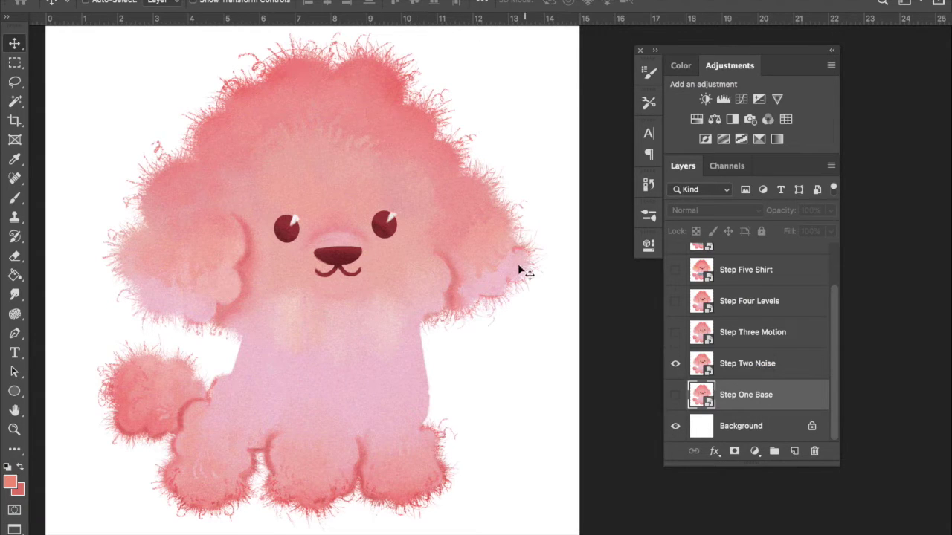
Compare the Step Three Motion layer with the Step Two Noise layer, returning to only Step Two Noise visible
click(675, 332)
click(674, 363)
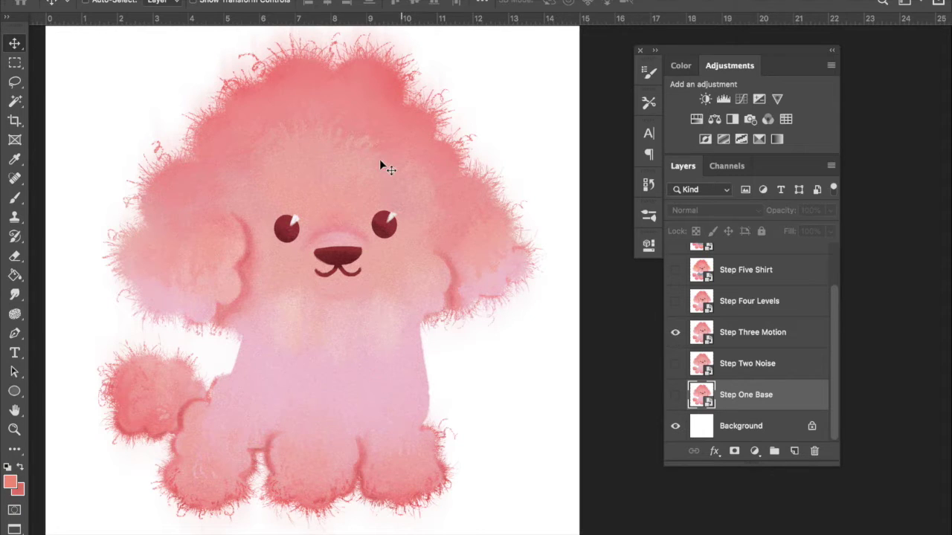
click(675, 332)
click(675, 364)
click(738, 364)
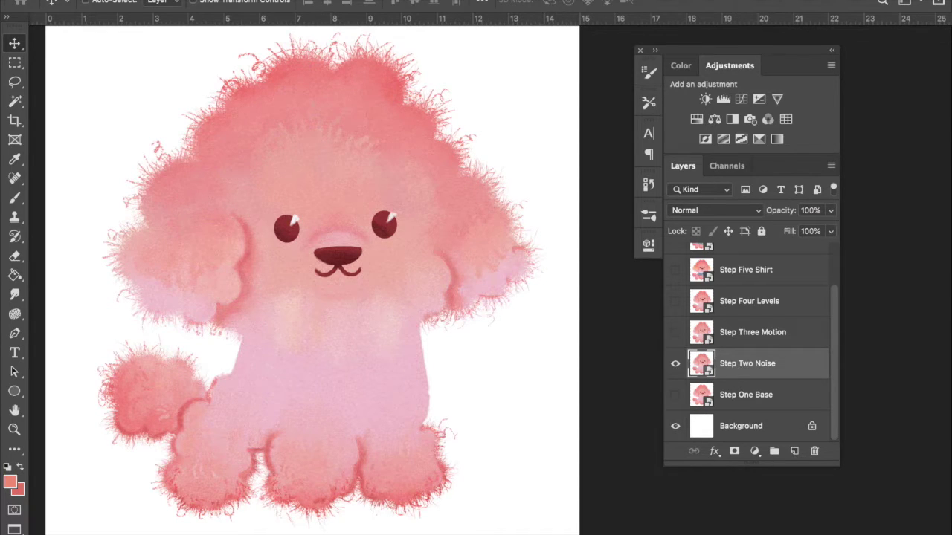
click(357, 0)
mouse_move(398, 157)
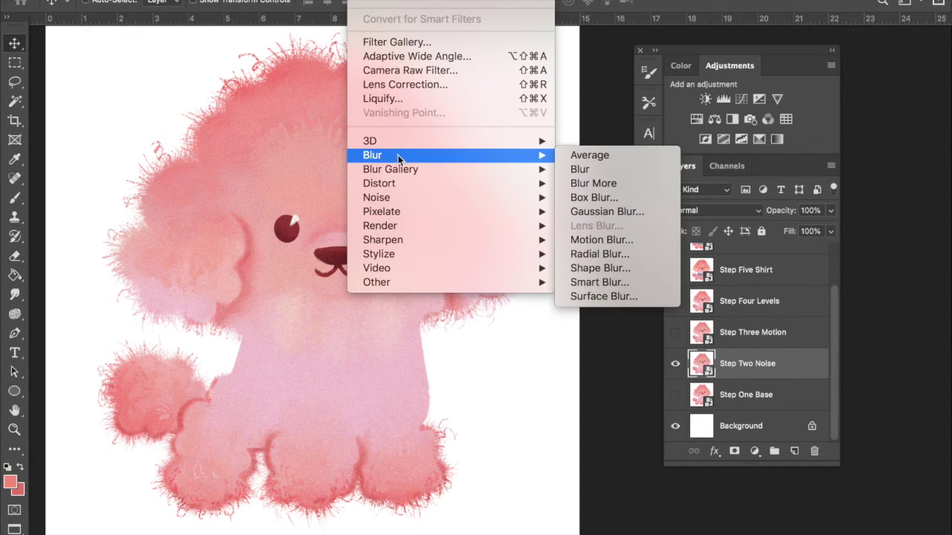
click(615, 240)
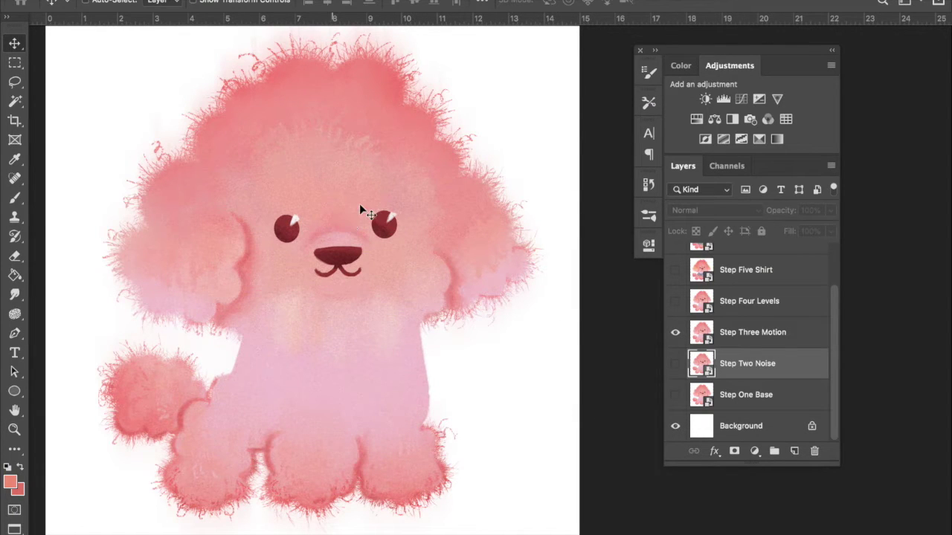
Show Step Two Noise in place of Step Three Motion and duplicate the Step Two Noise layer
click(674, 344)
click(750, 375)
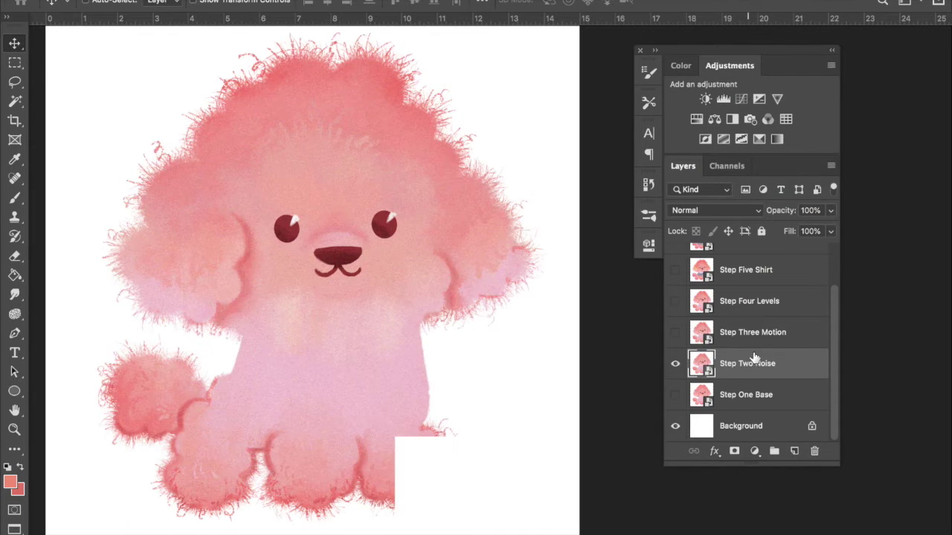
click(830, 165)
click(734, 75)
key(Return)
Apply a Motion Blur to the Step Two Noise copy layer with an angle of -86° and a distance of 248 pixels
click(364, 0)
mouse_move(393, 159)
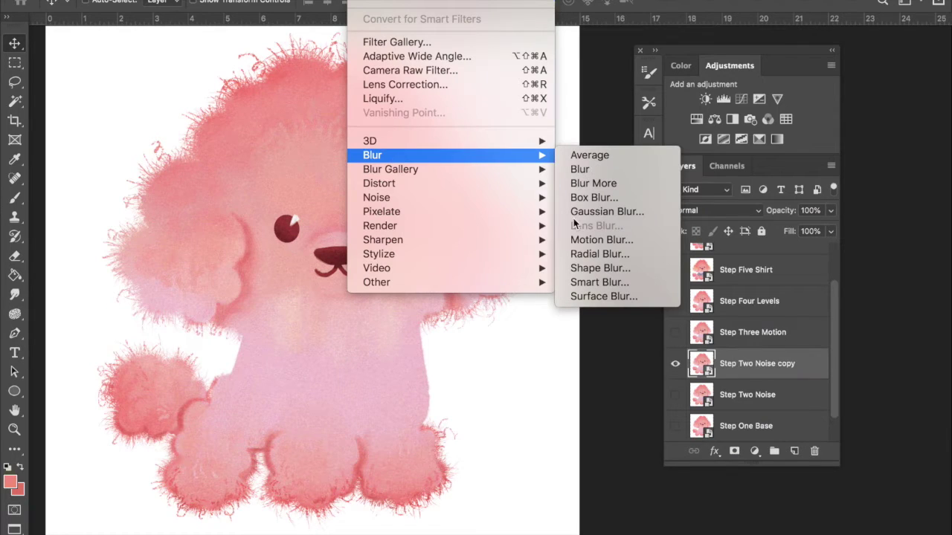
click(617, 240)
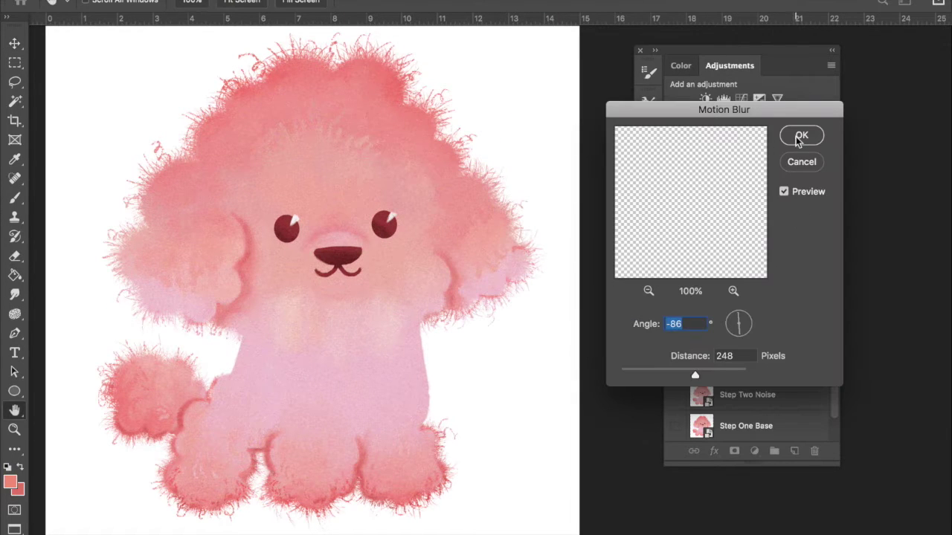
key(Return)
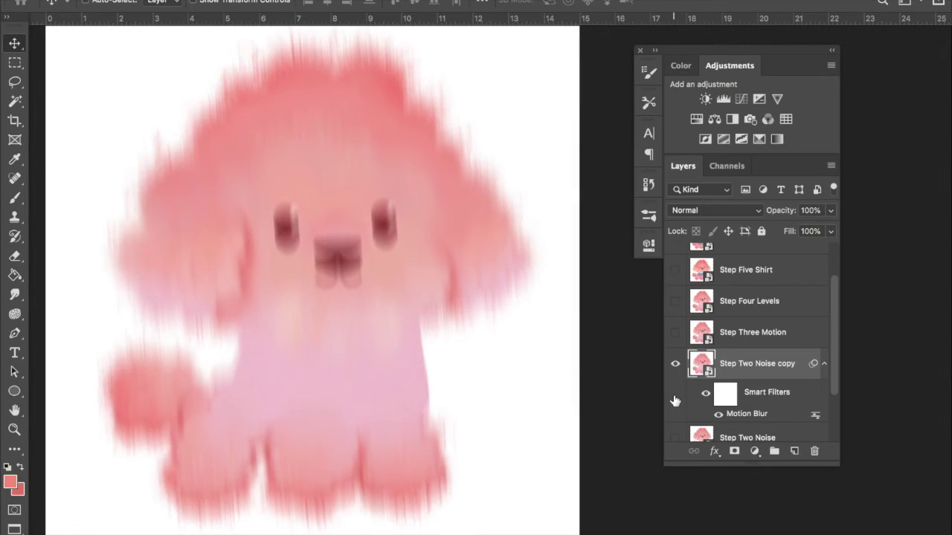
Show the Step Two Noise layer beneath the blurred copy and rasterize the copy so it can be erased
click(673, 371)
click(676, 366)
key(e)
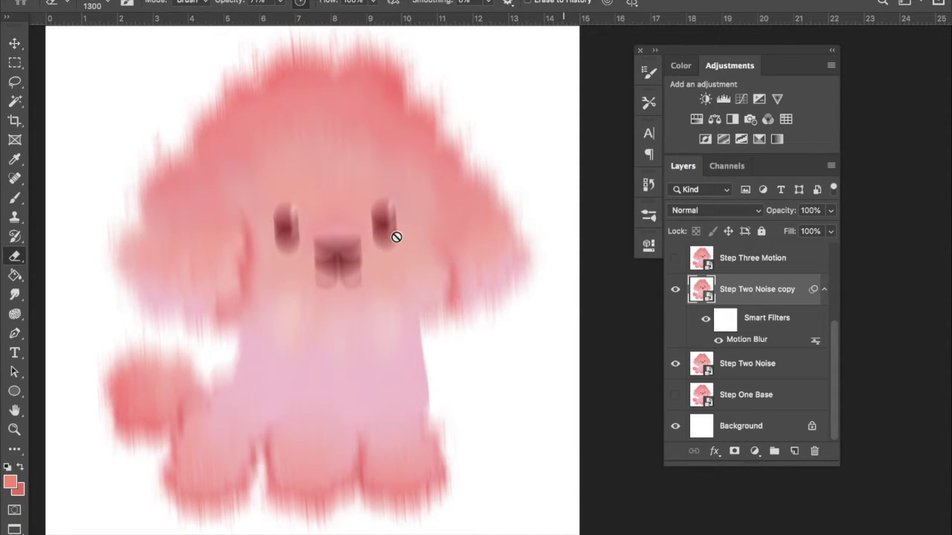
click(824, 289)
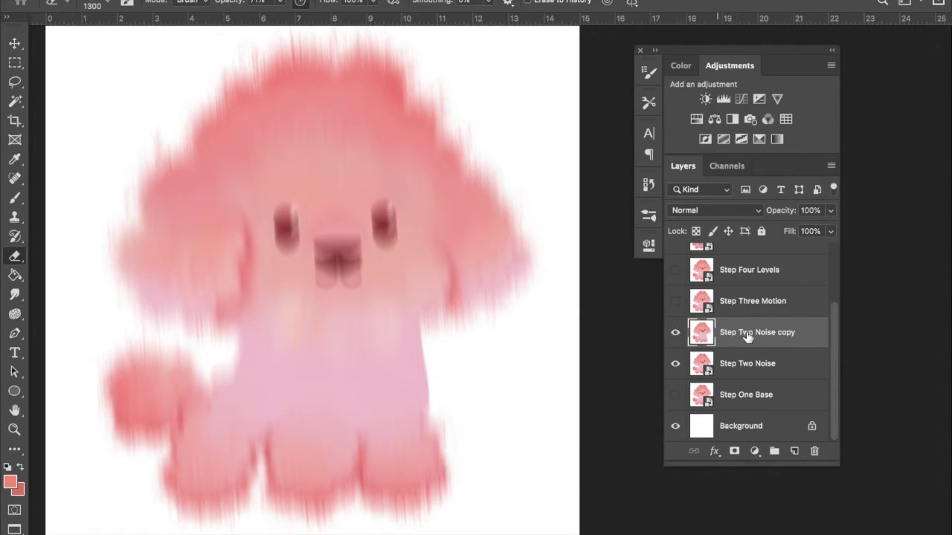
Erase the motion blur over the eyes, nose and mouth on the Step Two Noise copy with the Eraser at 100% opacity
click(675, 337)
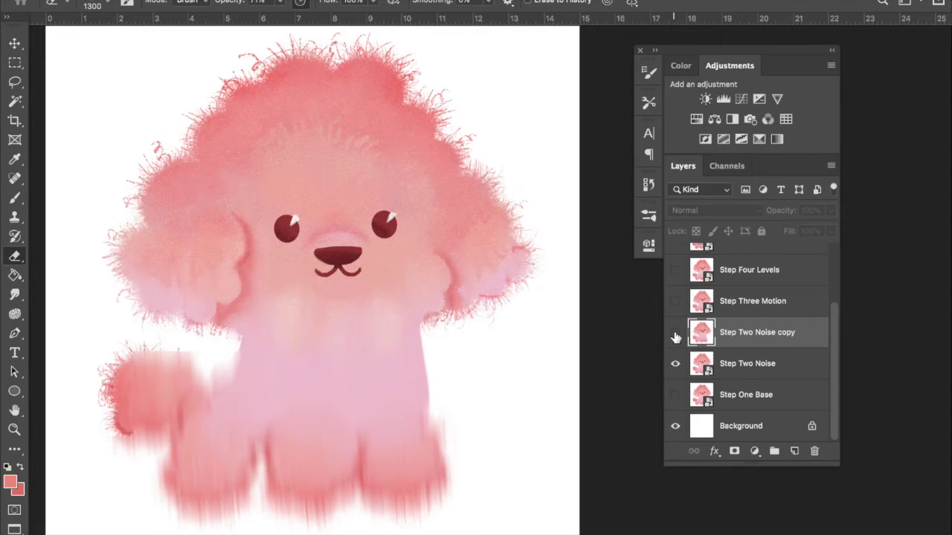
click(675, 335)
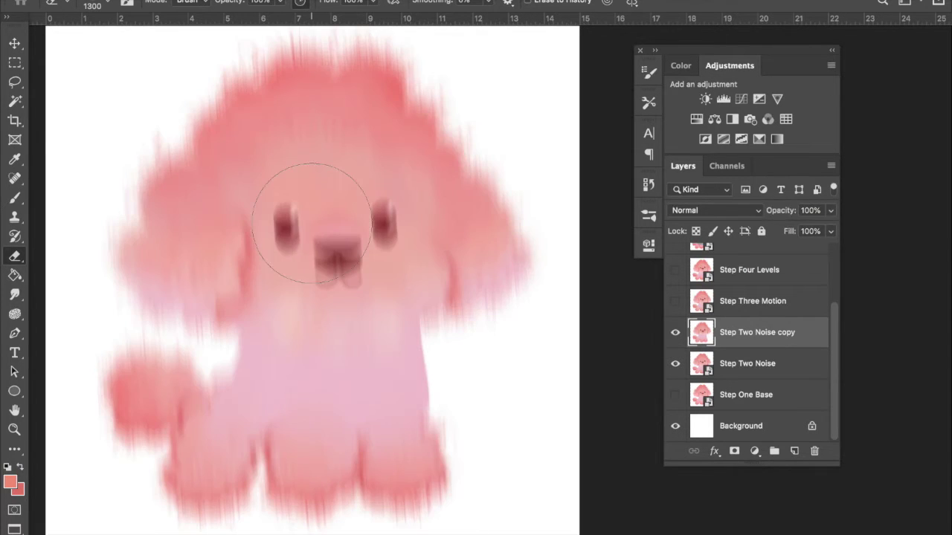
mouse_move(312, 223)
mouse_down()
mouse_move(312, 213)
mouse_move(314, 238)
mouse_move(382, 227)
mouse_move(337, 255)
mouse_move(291, 213)
mouse_up()
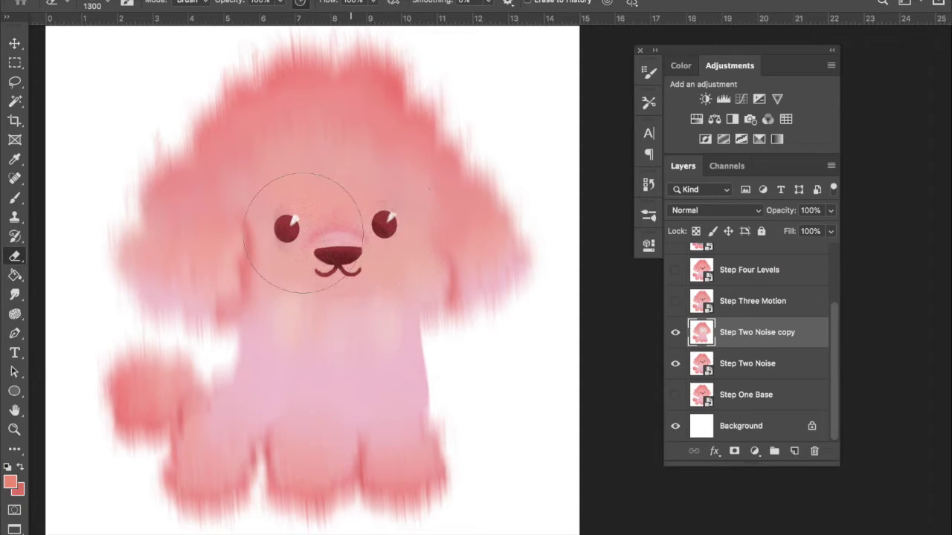
mouse_move(360, 256)
mouse_down()
mouse_move(404, 219)
mouse_move(335, 276)
mouse_move(394, 266)
mouse_up()
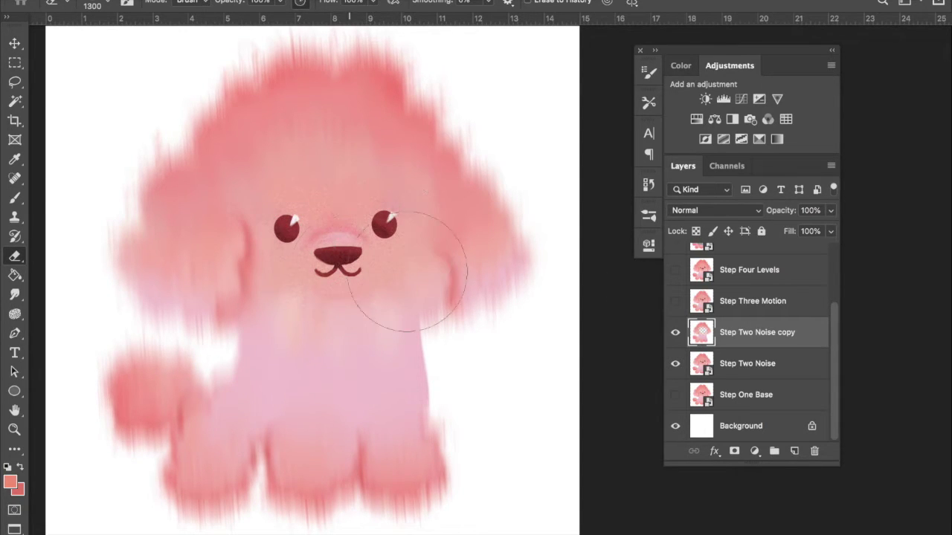
Hide the Step Two Noise layer and its copy, and show and select the Step Three Motion layer
click(675, 363)
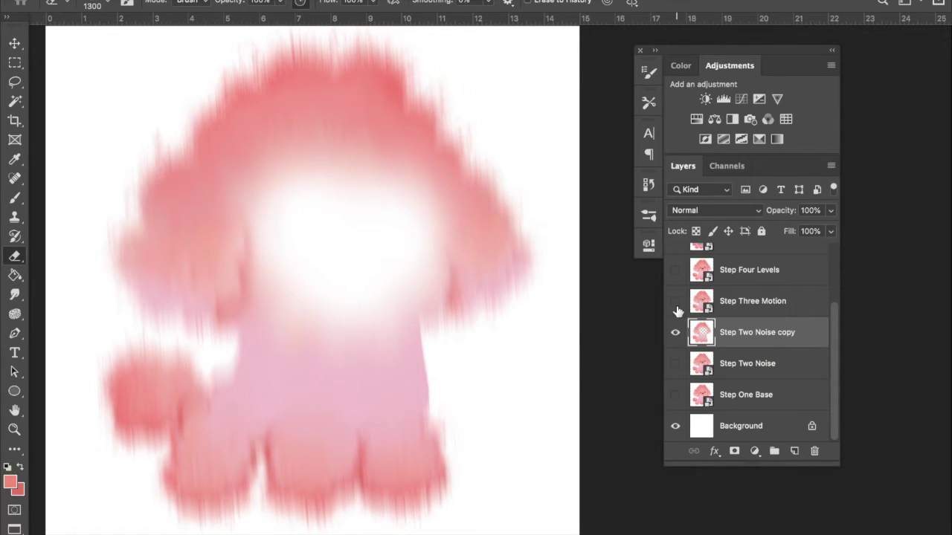
click(675, 332)
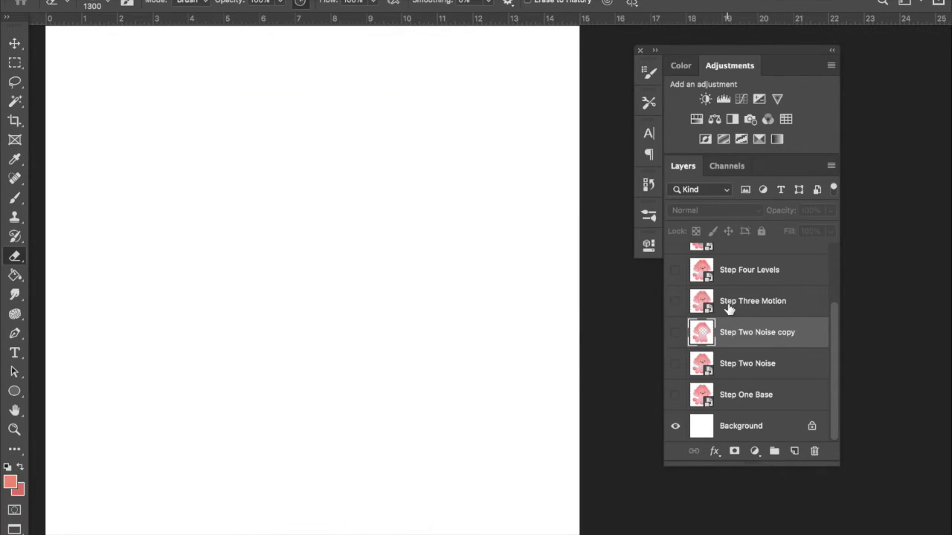
click(675, 301)
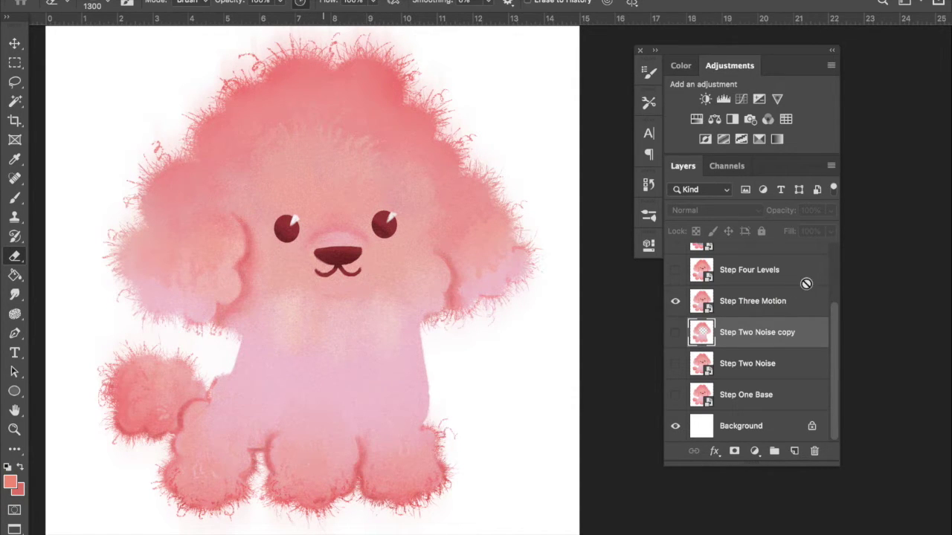
scroll(710, 312, up, 3)
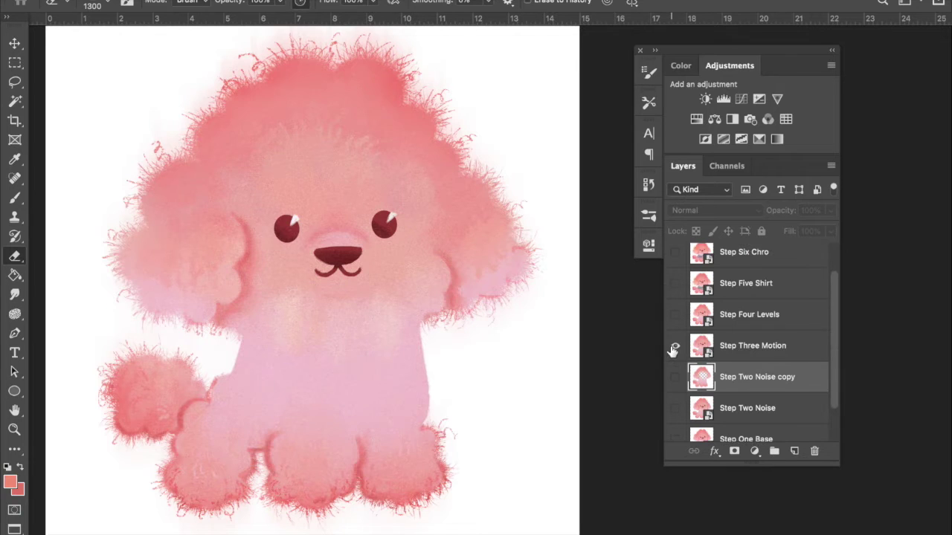
click(730, 344)
click(674, 345)
click(675, 345)
click(675, 345)
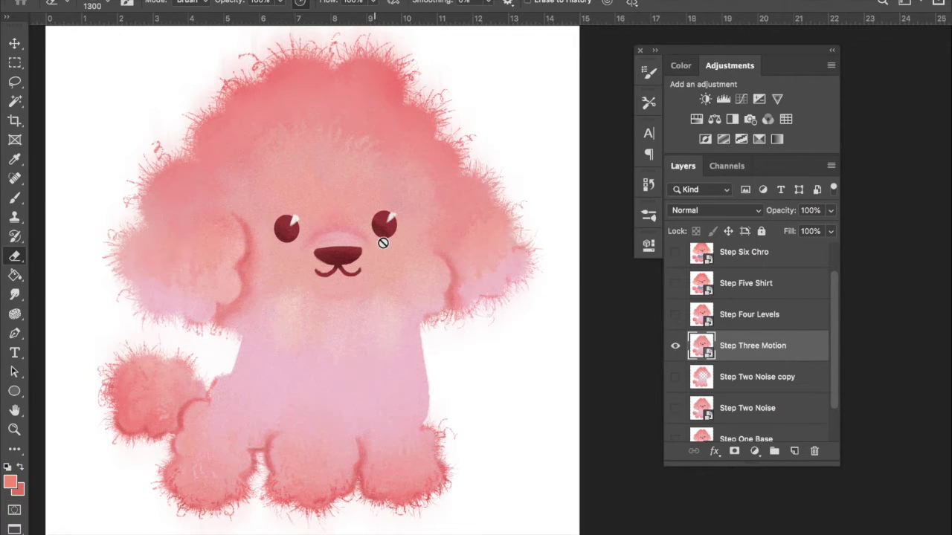
Compare the poodle's colours and contrast with the Step Four Levels layer shown and hidden
scroll(387, 232, up, 3)
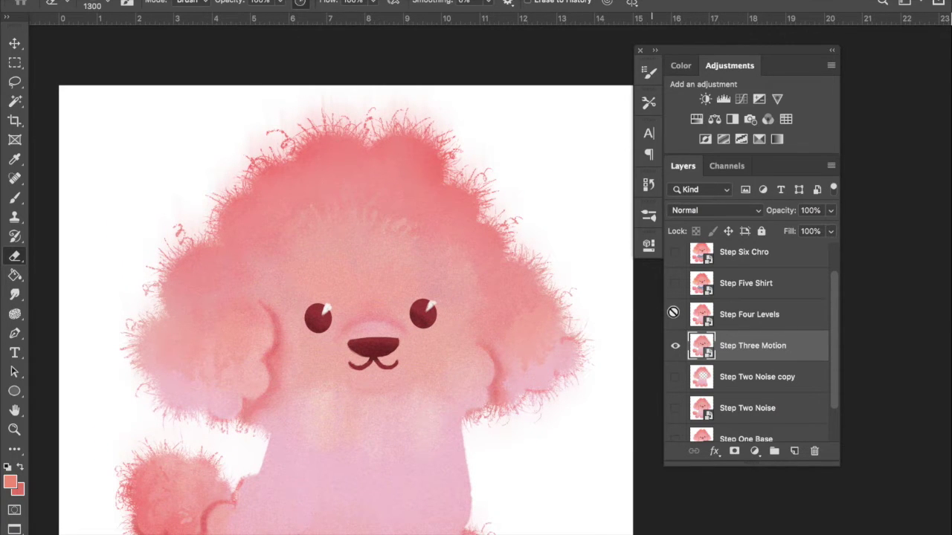
click(675, 314)
click(677, 318)
click(676, 317)
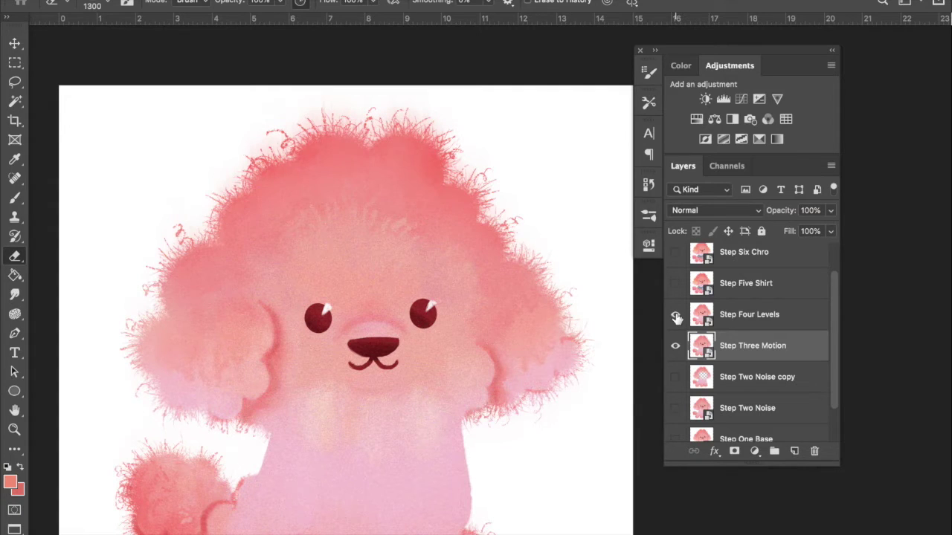
click(676, 316)
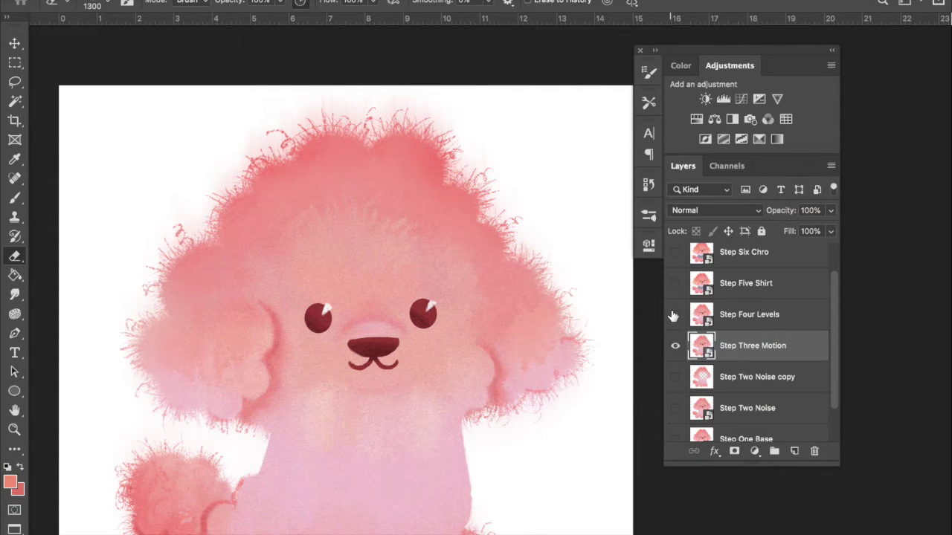
click(676, 317)
click(676, 316)
Add a Levels adjustment above the Step Three Motion layer with a black input of 13 and a white input of 243
click(465, 2)
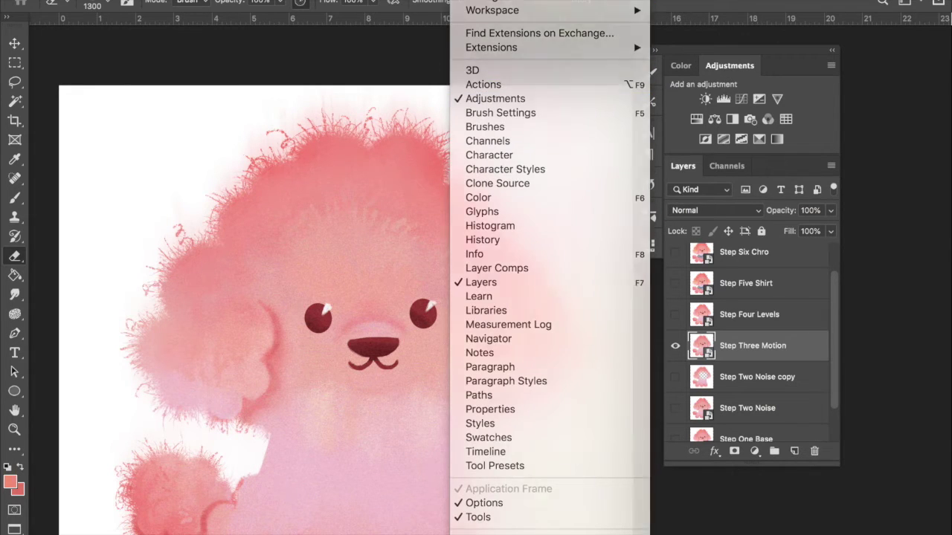
click(724, 100)
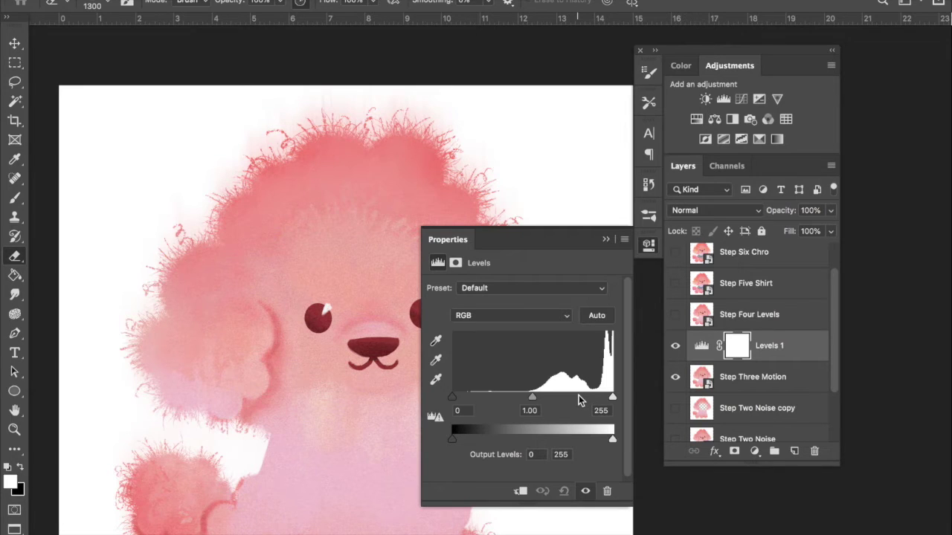
click(451, 397)
drag(450, 398, 460, 398)
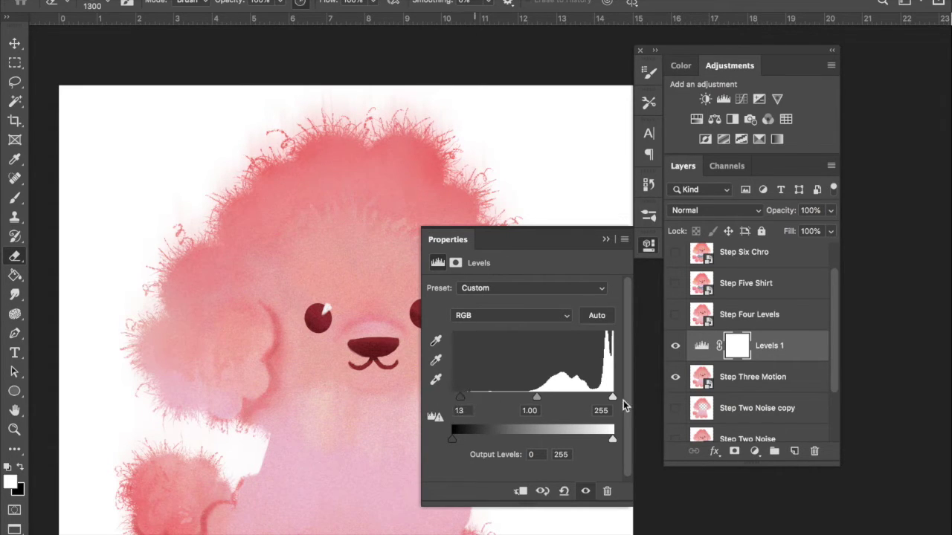
drag(610, 399, 606, 398)
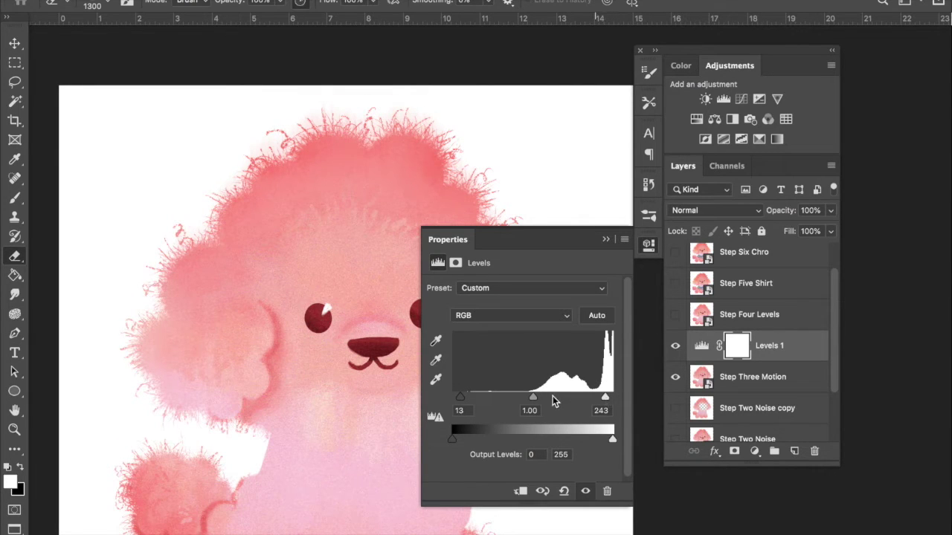
drag(533, 396, 533, 397)
Close the Levels settings, hide the Levels 1 and Step Three Motion layers, and show the Step Four Levels layer
click(661, 386)
click(675, 347)
alt+click(675, 315)
scroll(449, 358, down, 5)
scroll(449, 358, up, 2)
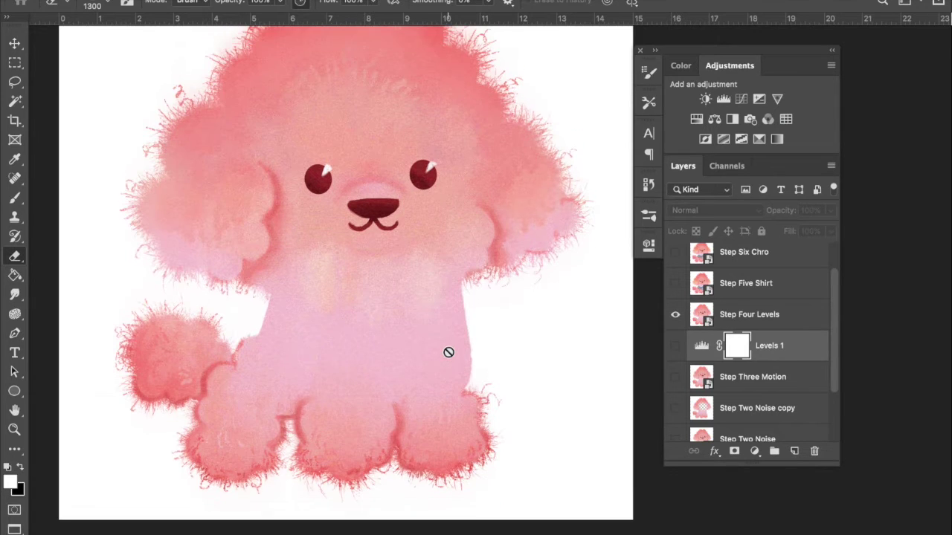
Show the Step Five Shirt layer, compare it with Step Four Levels, and leave Step Four Levels hidden
alt+click(675, 283)
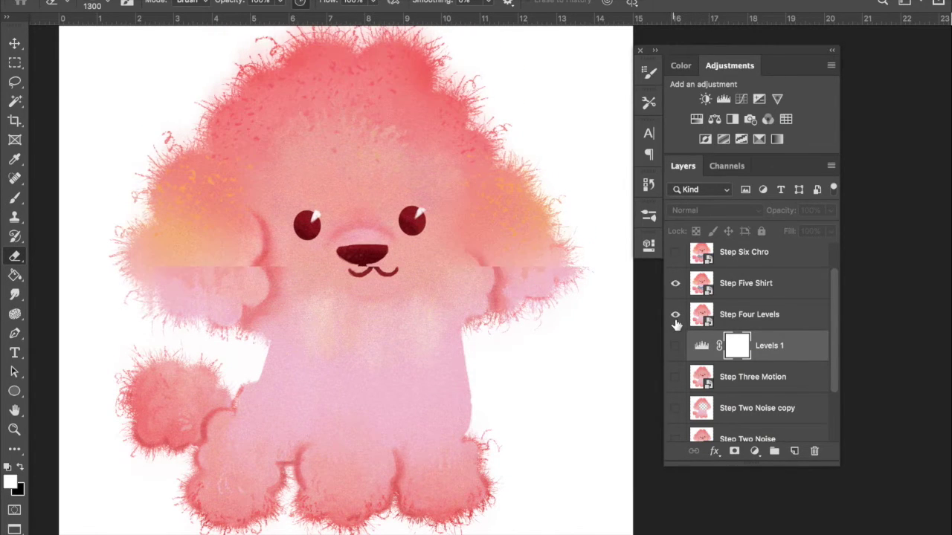
scroll(479, 297, up, 2)
scroll(479, 298, left, 2)
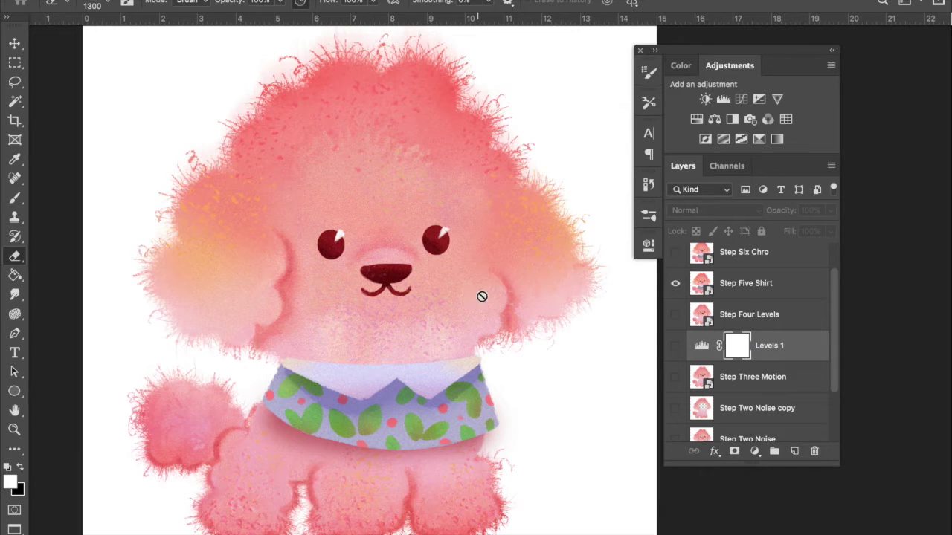
click(675, 314)
click(675, 284)
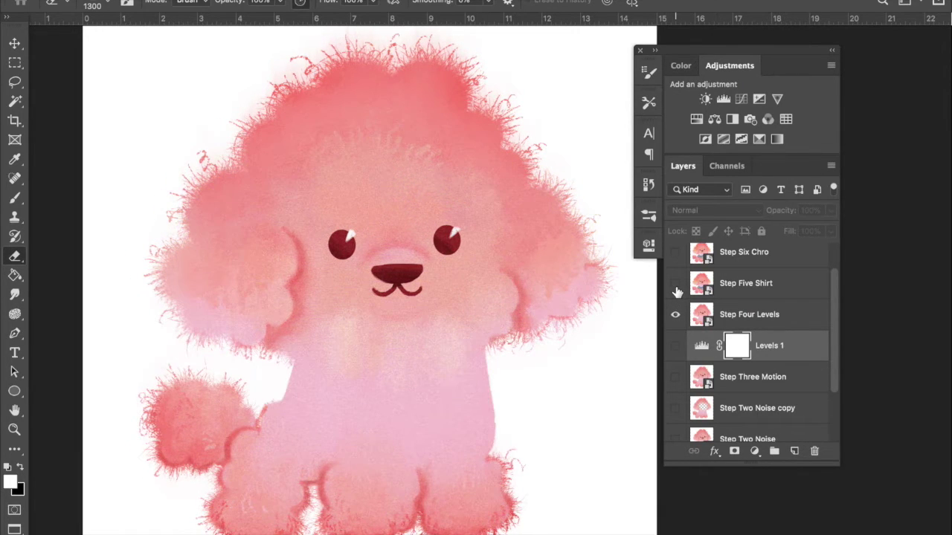
click(675, 286)
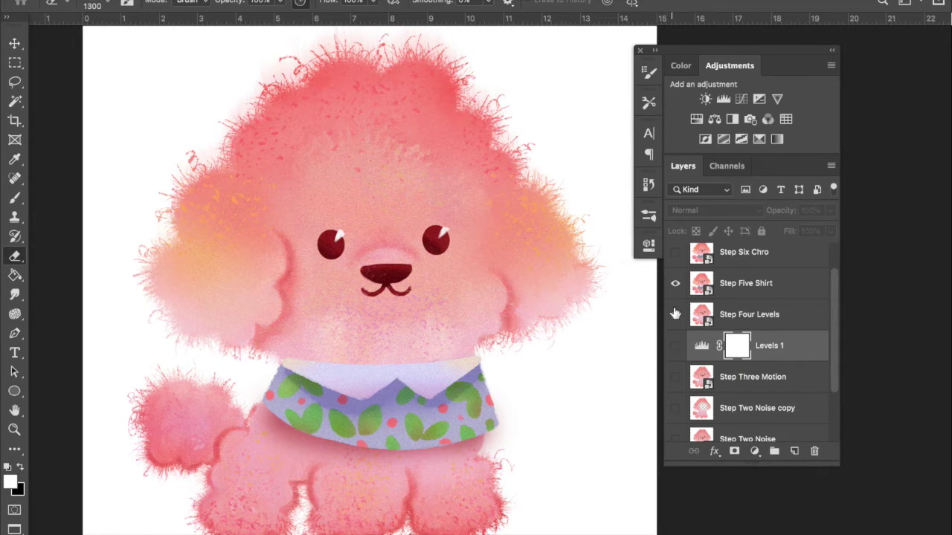
Add a new layer above Step Five Shirt and check that the Soft Round brush is set to 1000 px
key(b)
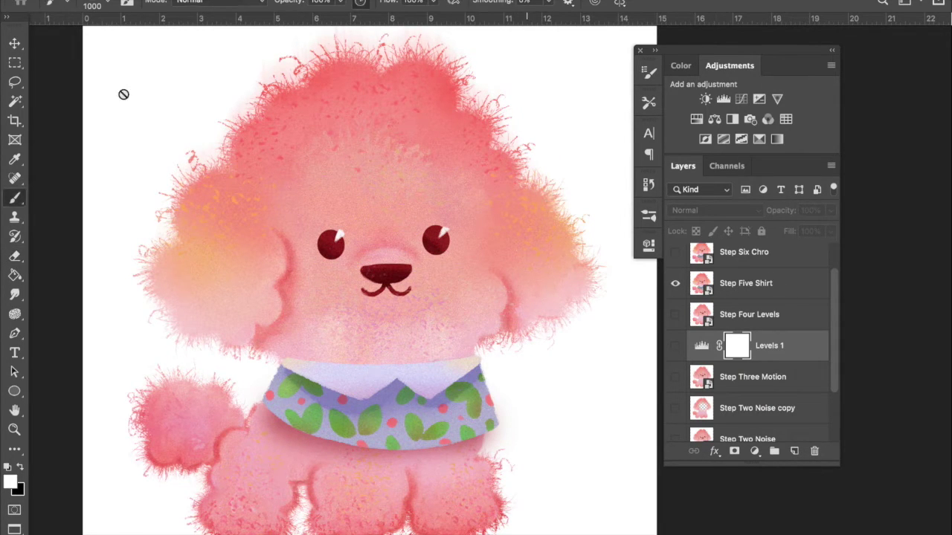
click(763, 289)
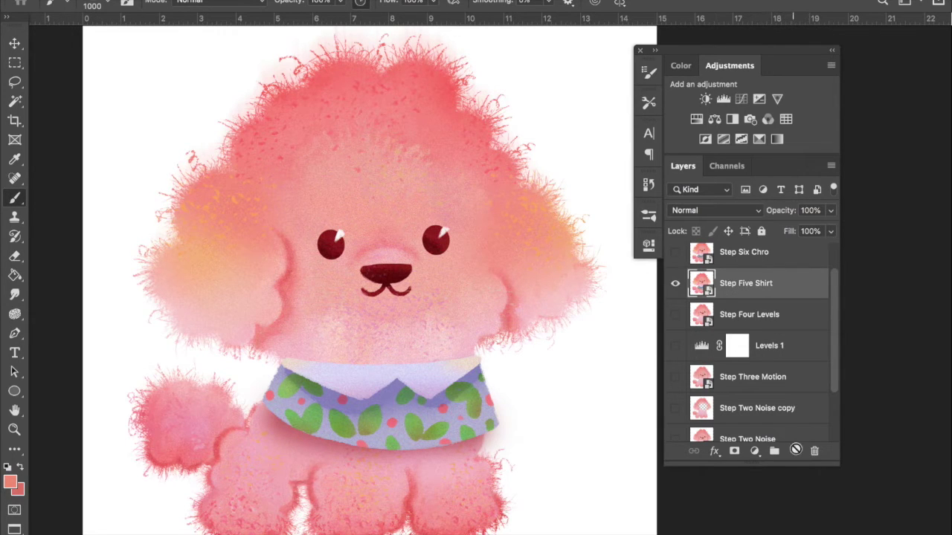
key(super+shift+alt+n)
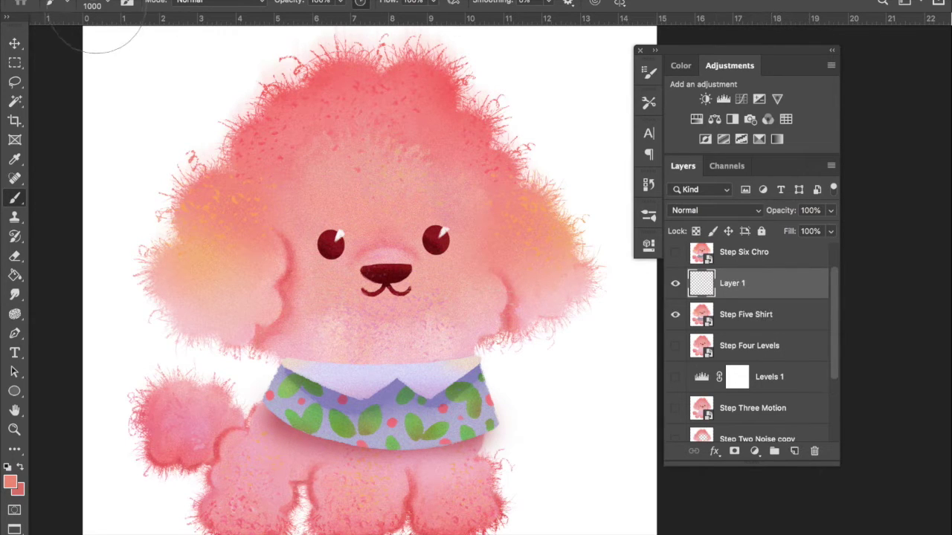
click(107, 6)
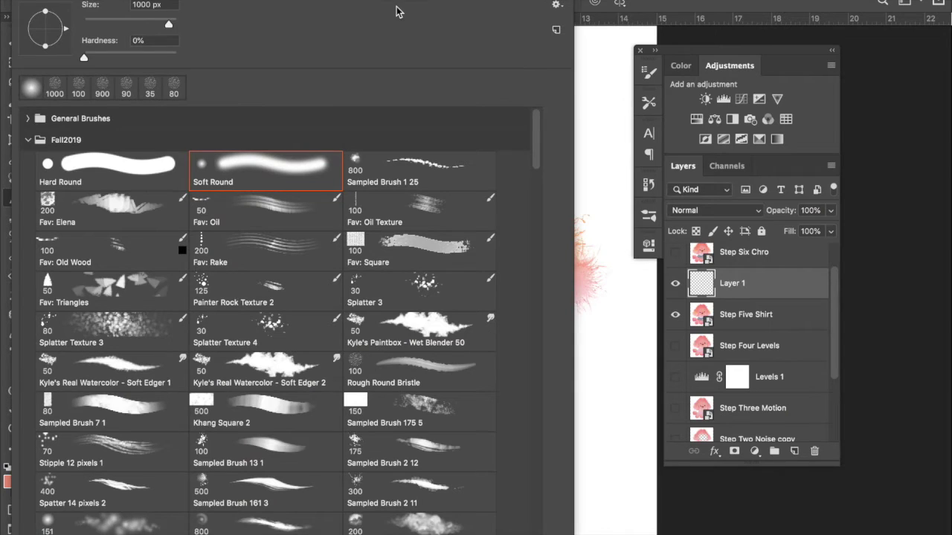
click(696, 8)
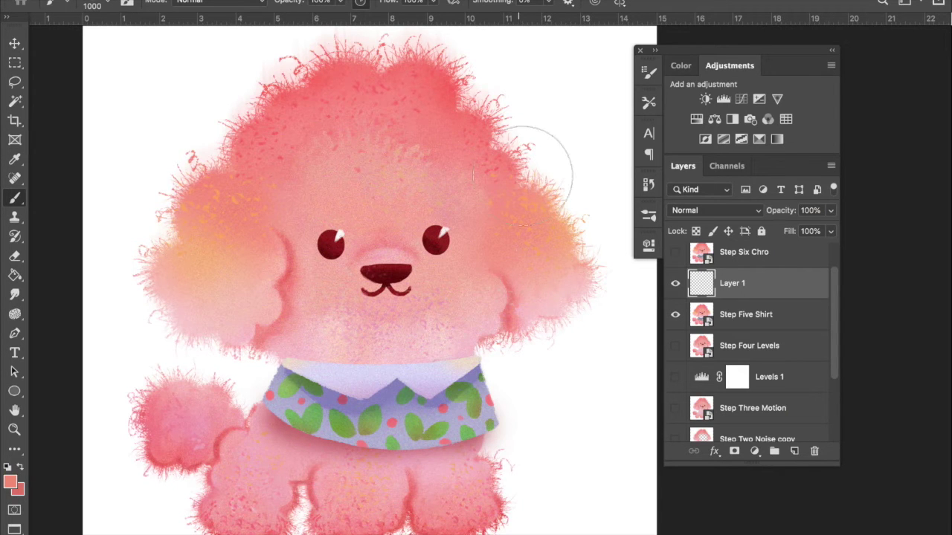
Sample a pink from the poodle's forehead and shift the foreground colour to a more saturated coral
key(i)
click(379, 206)
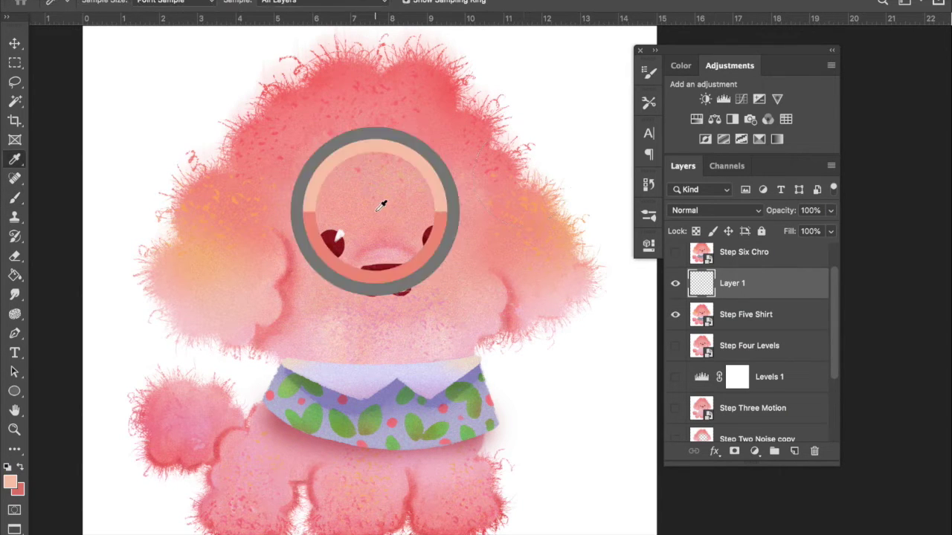
click(678, 68)
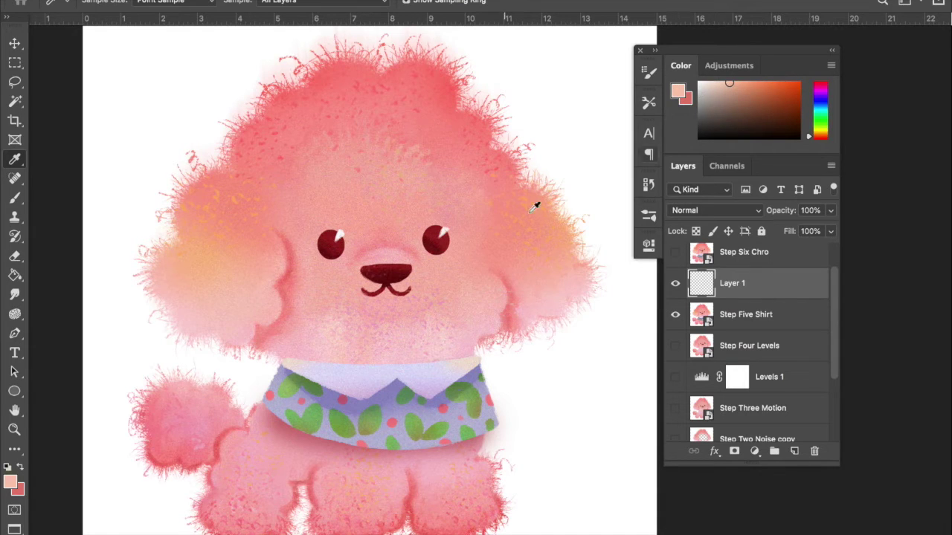
click(386, 192)
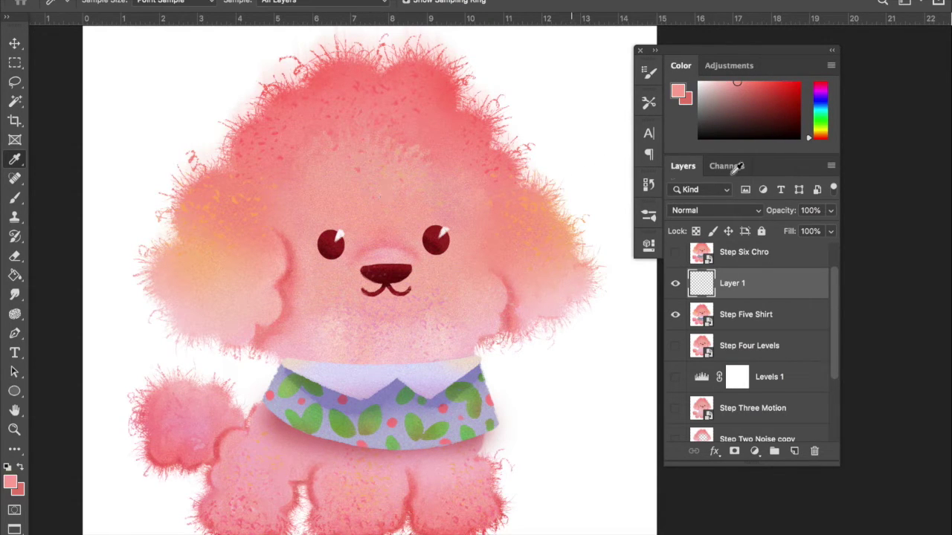
drag(819, 144, 819, 141)
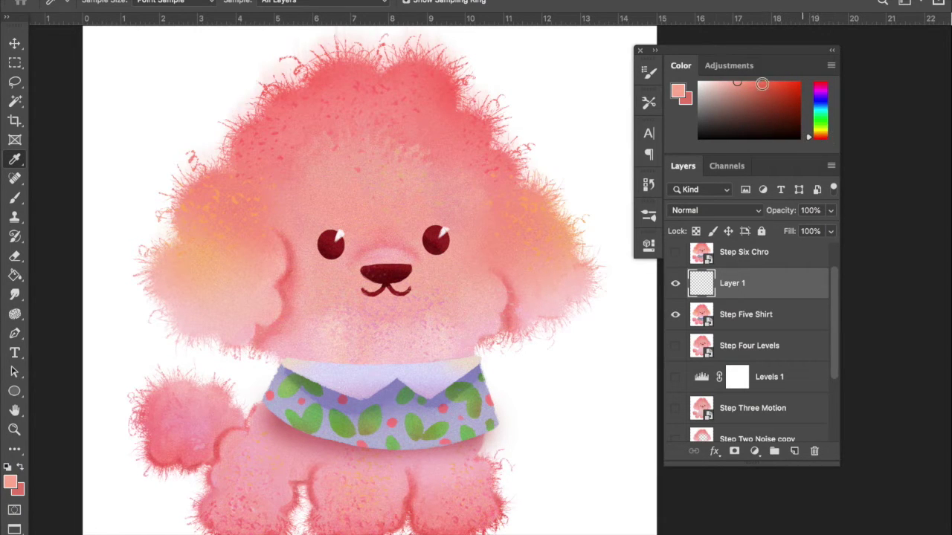
click(747, 83)
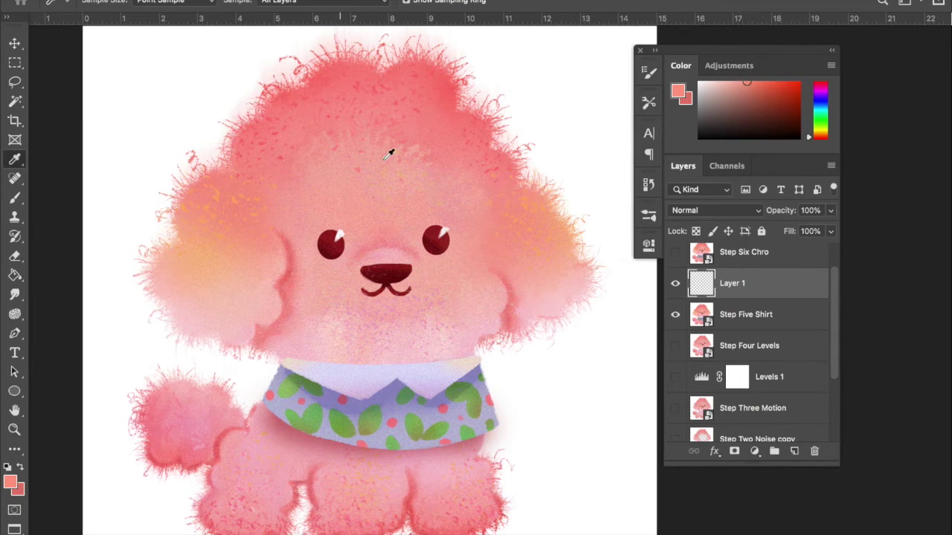
Paint one soft coral spot above the poodle's eyes on Layer 1 and lower the layer's opacity to 48%
key(b)
click(411, 139)
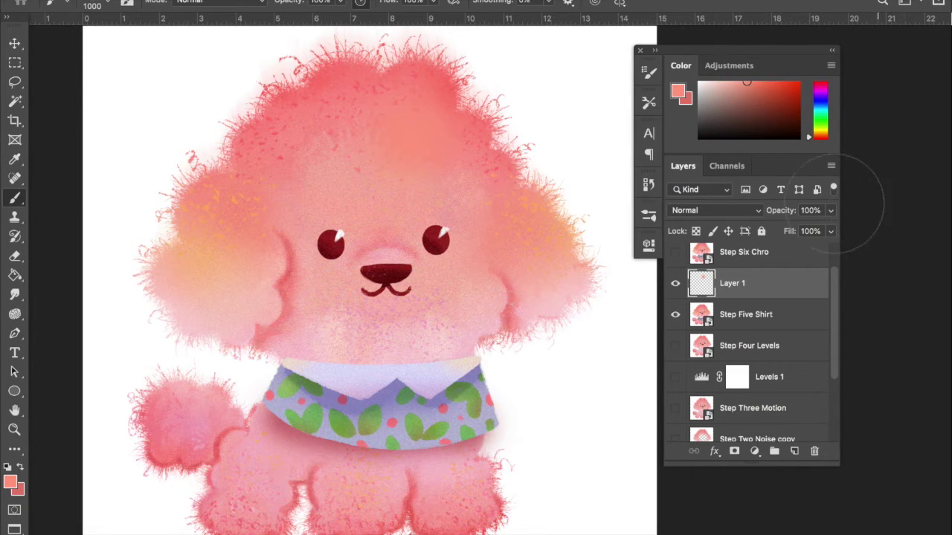
click(830, 211)
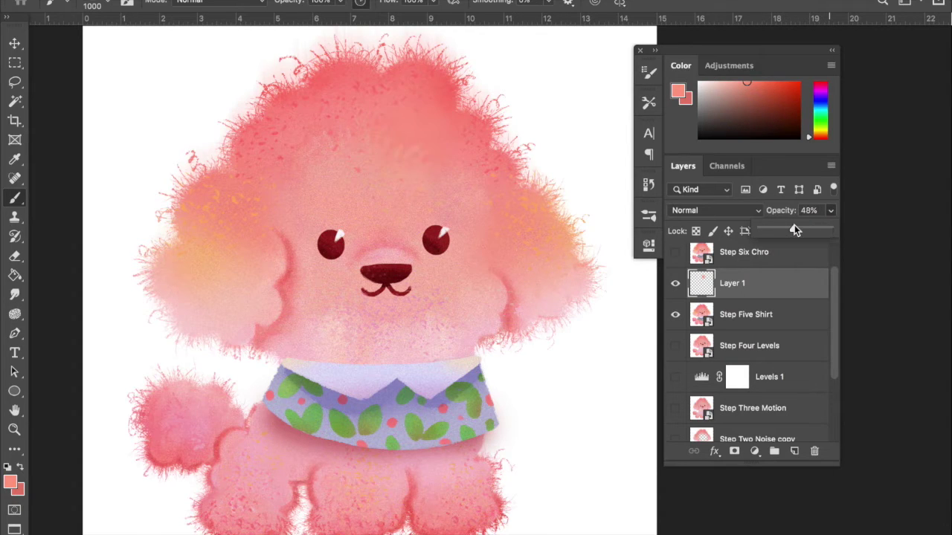
Compare the poodle's forehead with and without the painted coral spot, leaving Layer 1 hidden
click(675, 283)
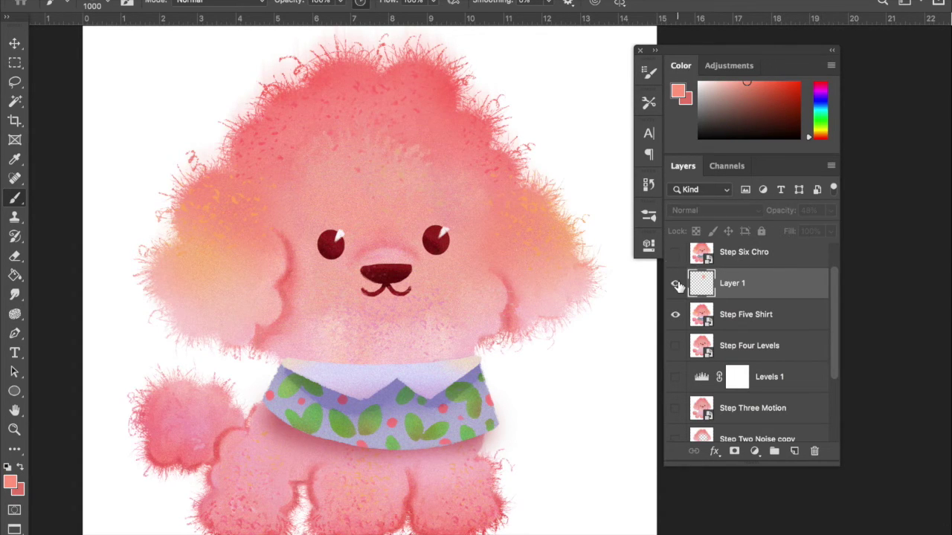
click(675, 283)
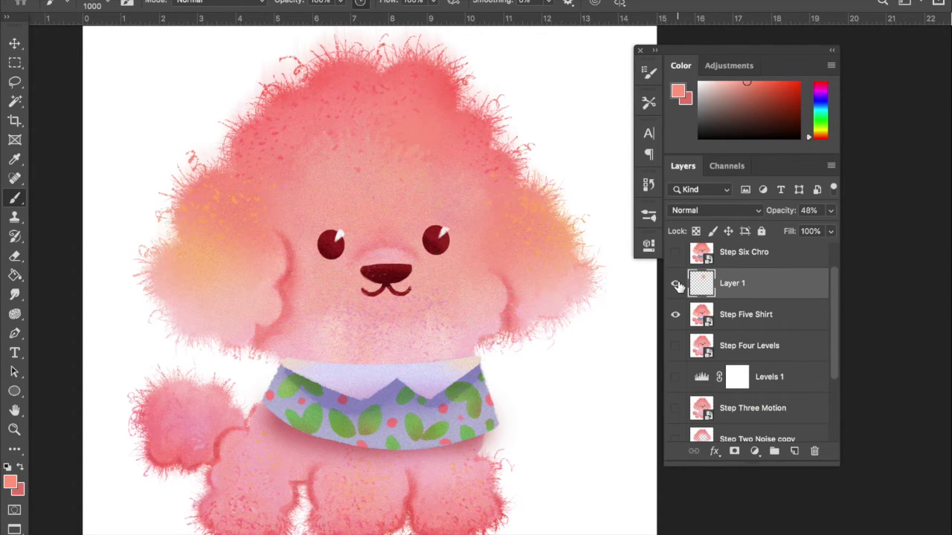
click(675, 284)
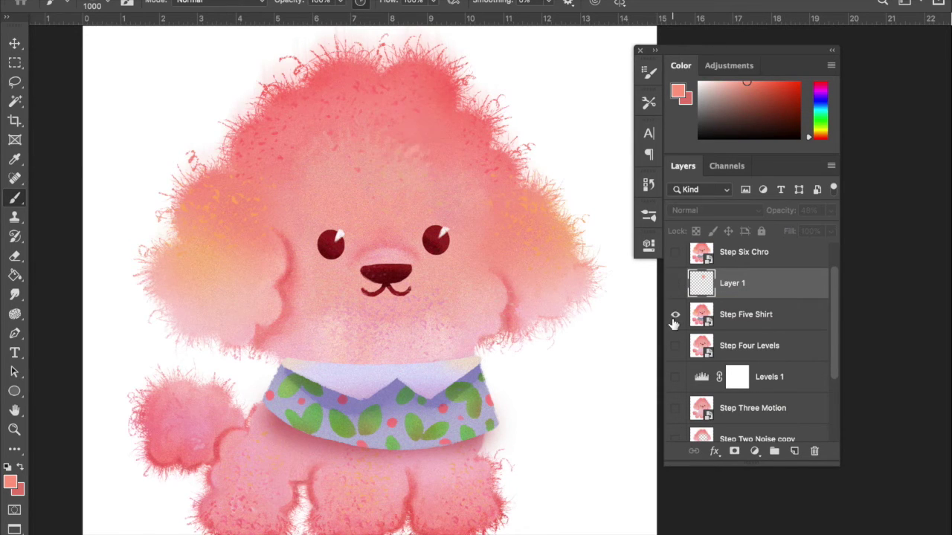
Compare the Step Four Levels version of the poodle with the Step Five Shirt version
click(675, 315)
alt+click(675, 345)
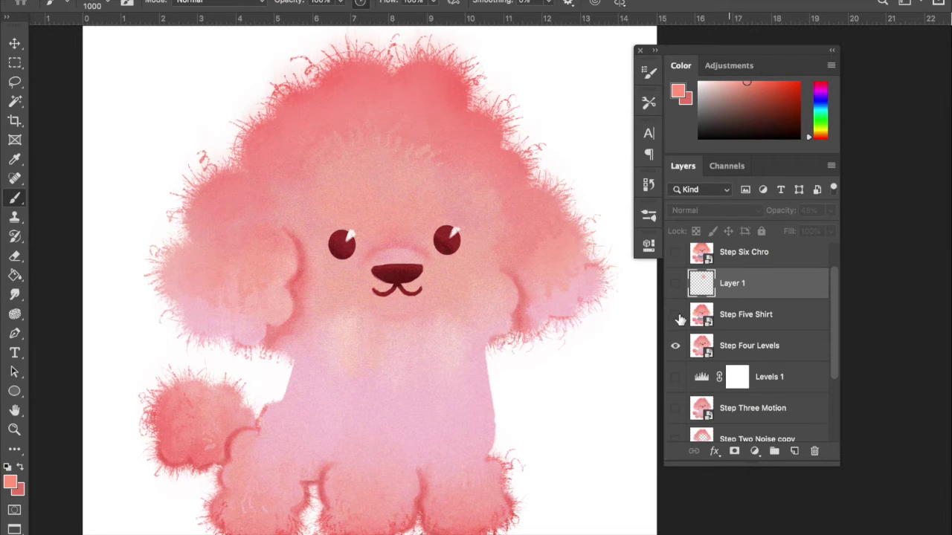
click(675, 318)
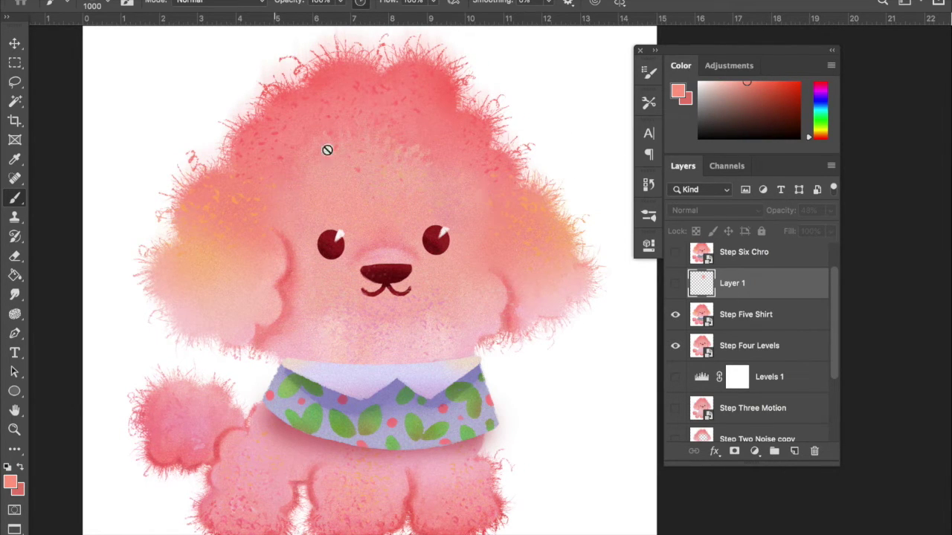
Hide the Step Five Shirt and Step Four Levels layers, and show and select the Step Six Chro layer
scroll(743, 335, up, 1)
alt+click(676, 324)
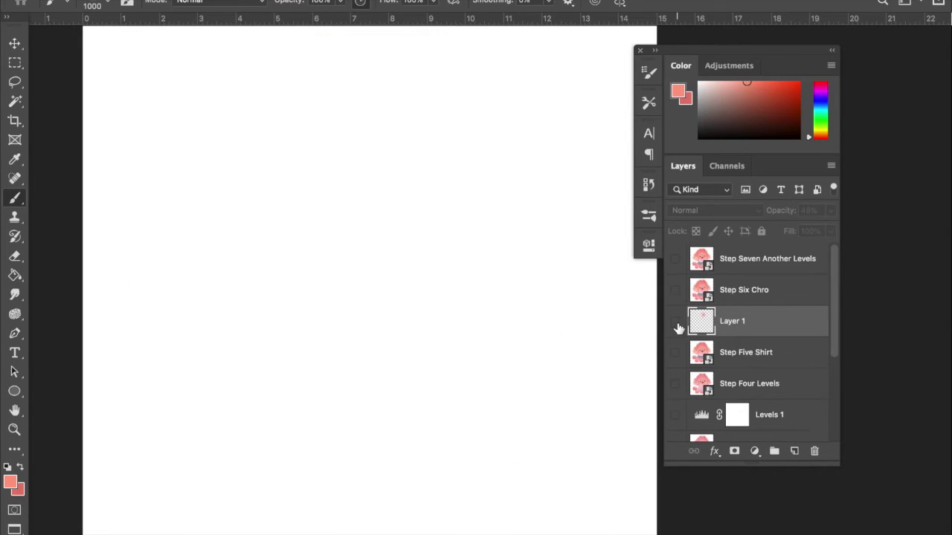
click(675, 290)
click(760, 291)
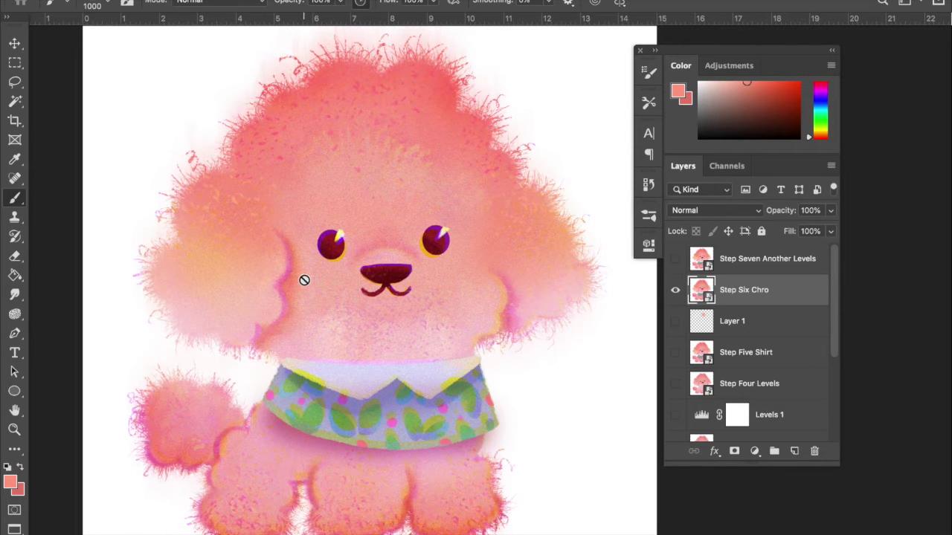
Hide Step Six Chro and duplicate Step Five Shirt as Step Five Shirt copy, leaving only the copy visible
click(675, 291)
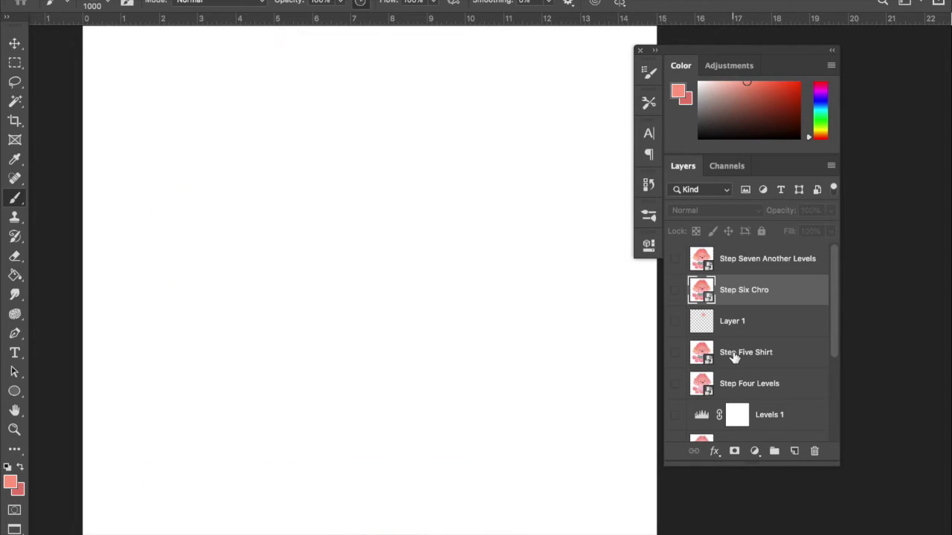
click(734, 357)
click(832, 164)
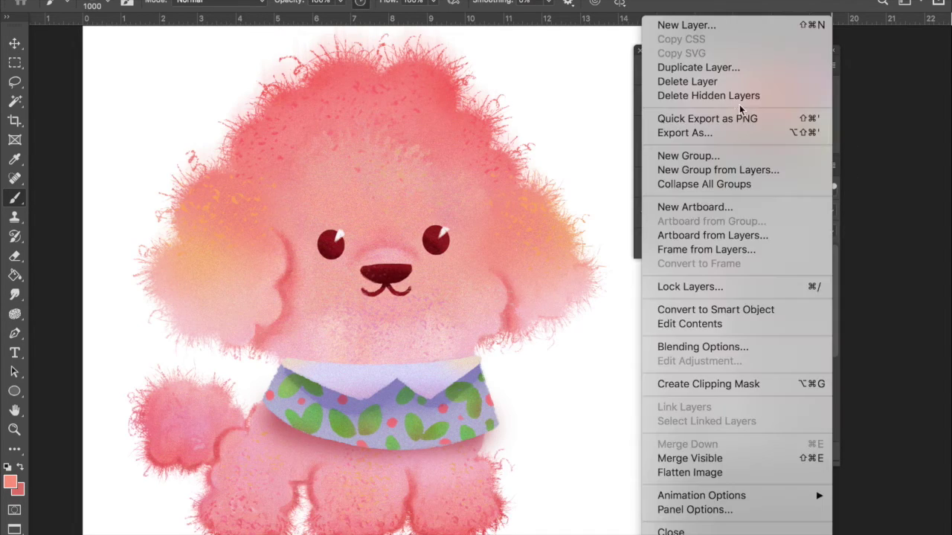
click(714, 67)
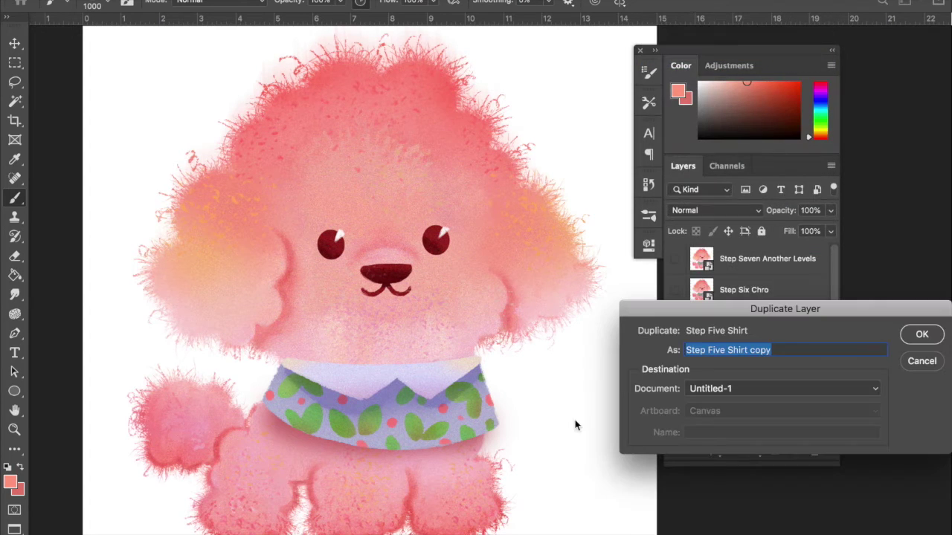
key(Return)
click(675, 383)
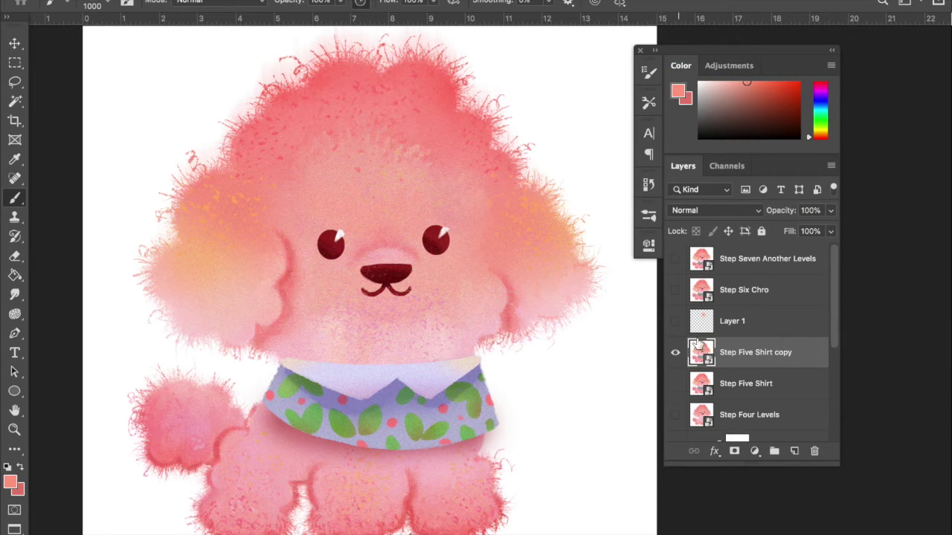
View only the Green and Blue channels of the Step Five Shirt copy and try to select the Blue channel
click(728, 168)
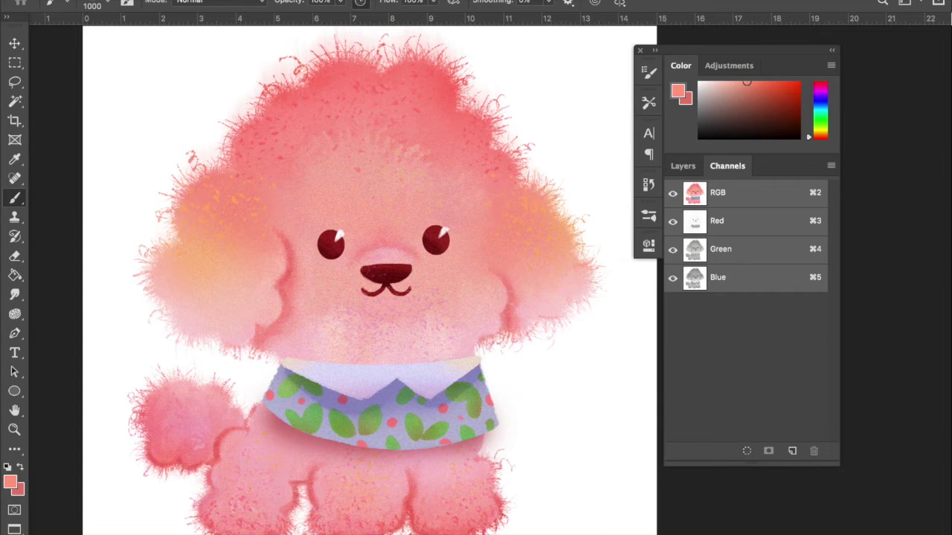
click(476, 1)
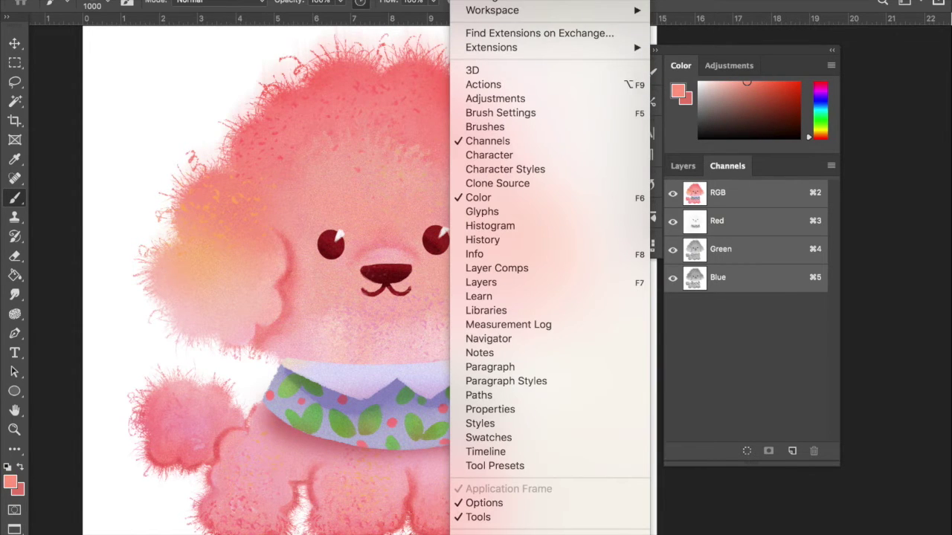
key(Escape)
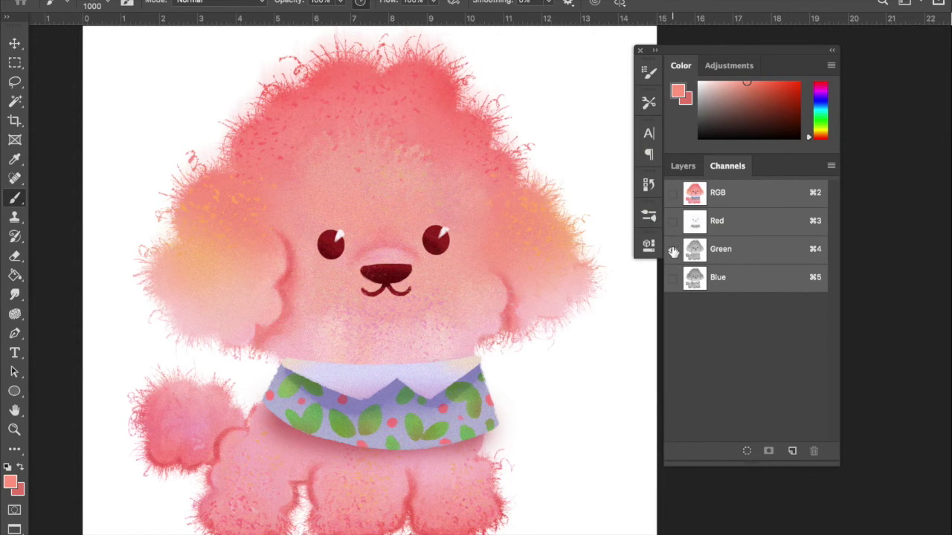
alt+click(672, 251)
click(673, 280)
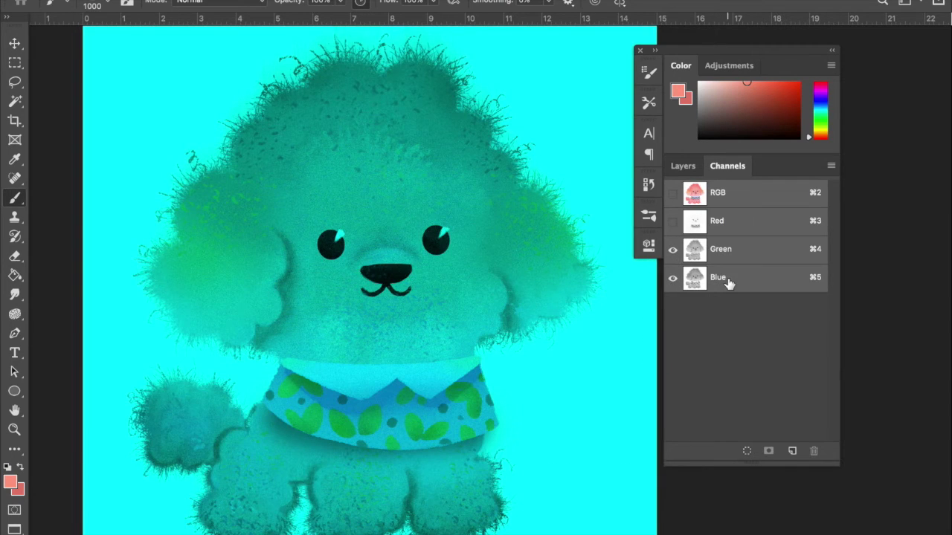
click(723, 279)
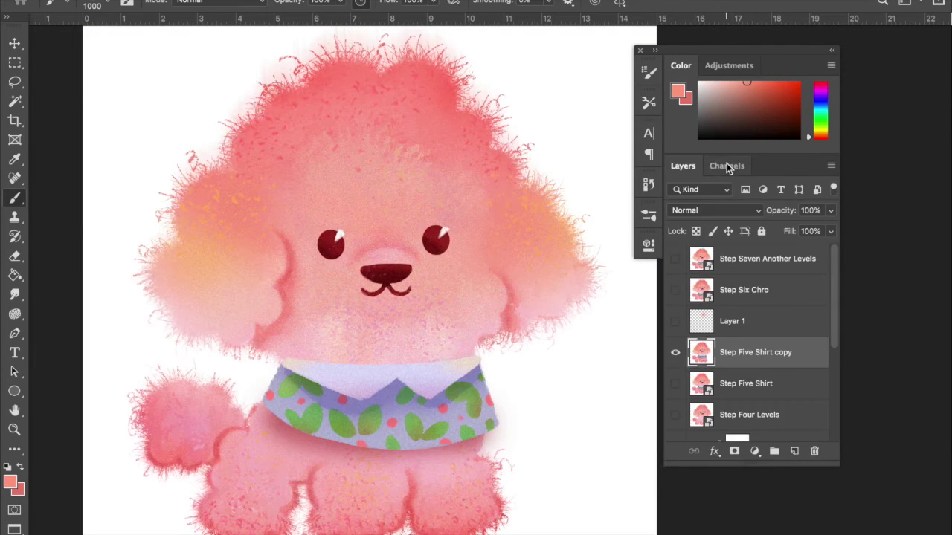
Isolate and select the Blue channel of the Step Five Shirt copy layer
click(727, 164)
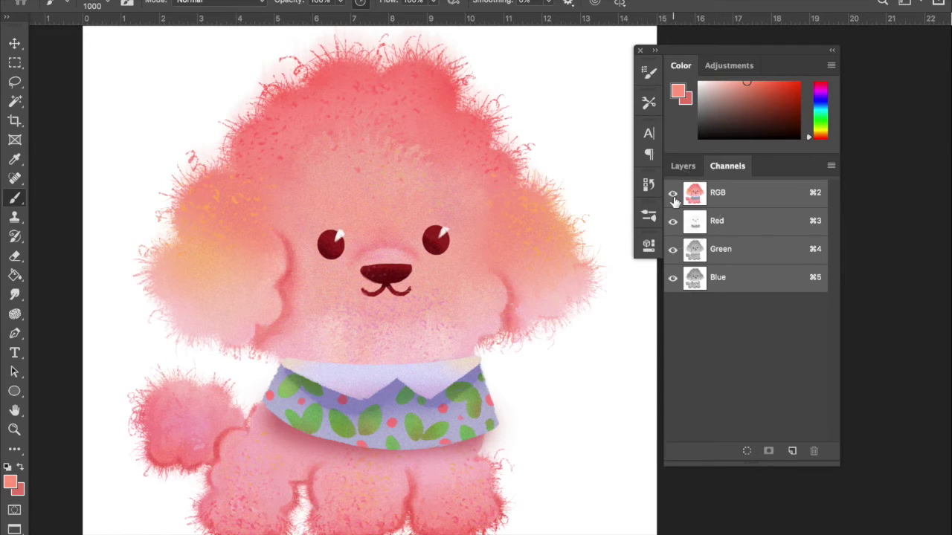
click(678, 250)
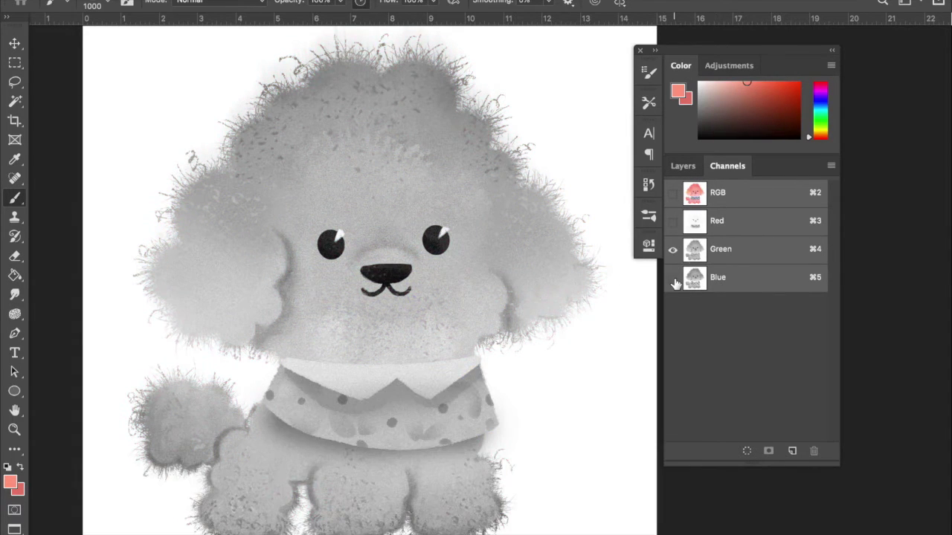
click(673, 279)
click(727, 281)
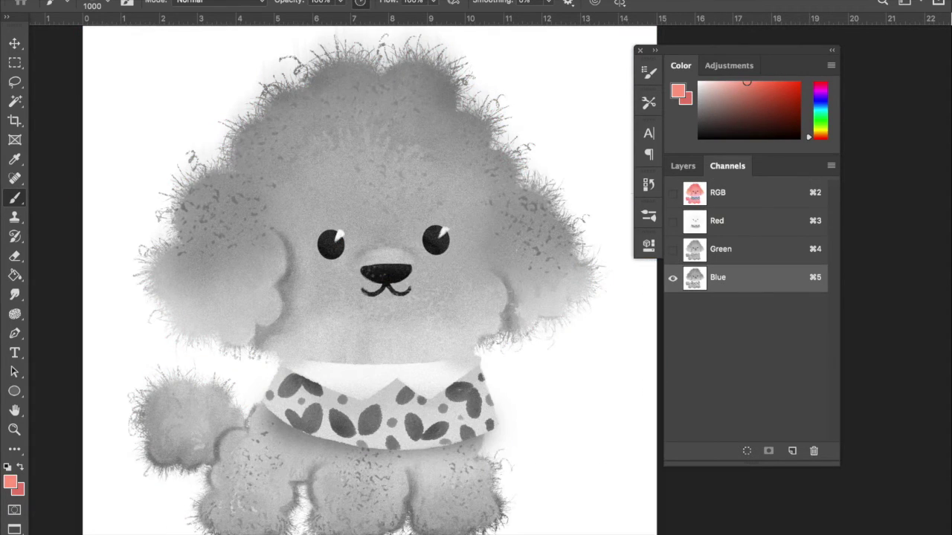
Apply a slight positive lens distortion to the Blue channel with the Camera Raw Filter, and show all the RGB channels
click(368, 2)
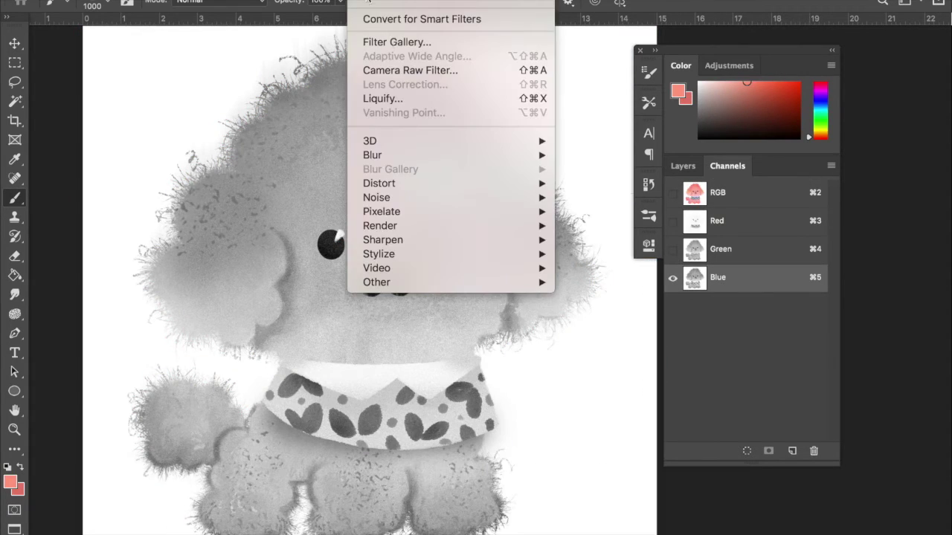
click(400, 71)
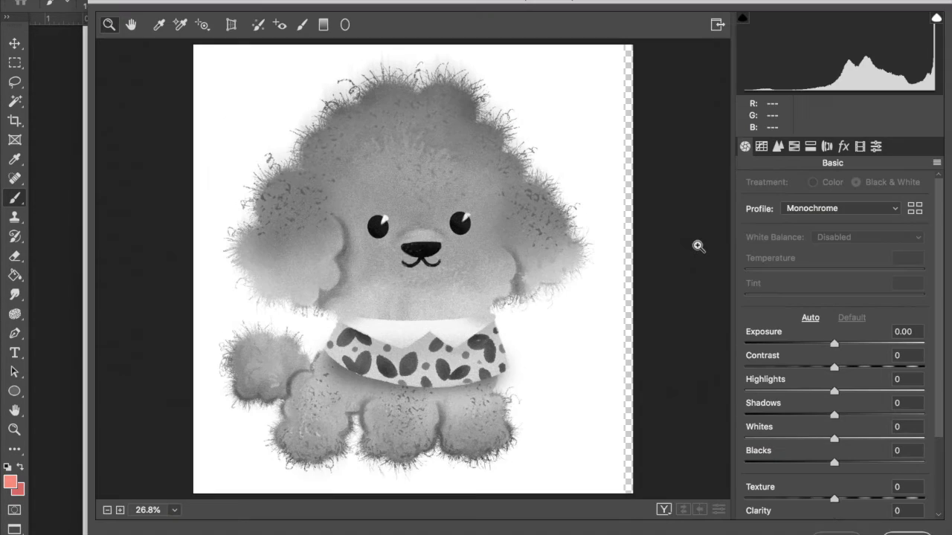
click(827, 147)
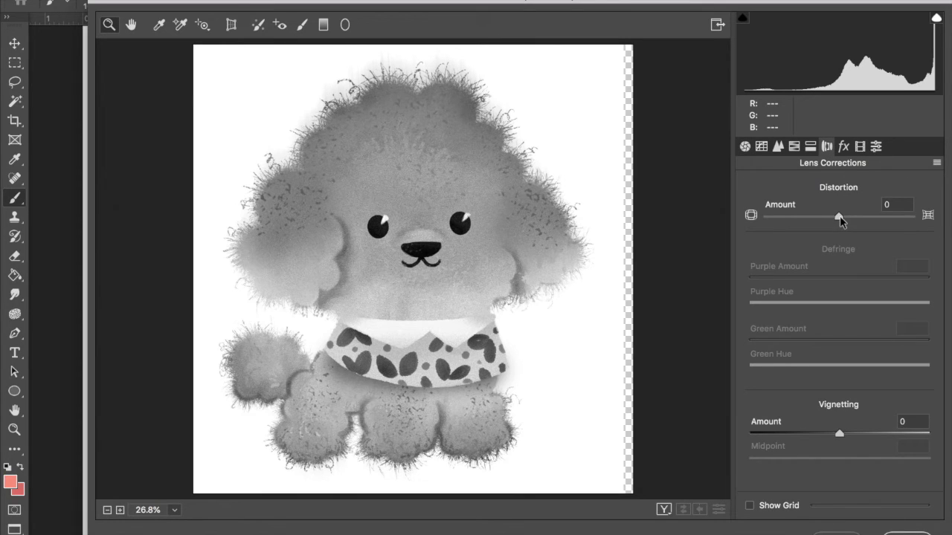
drag(841, 216, 849, 217)
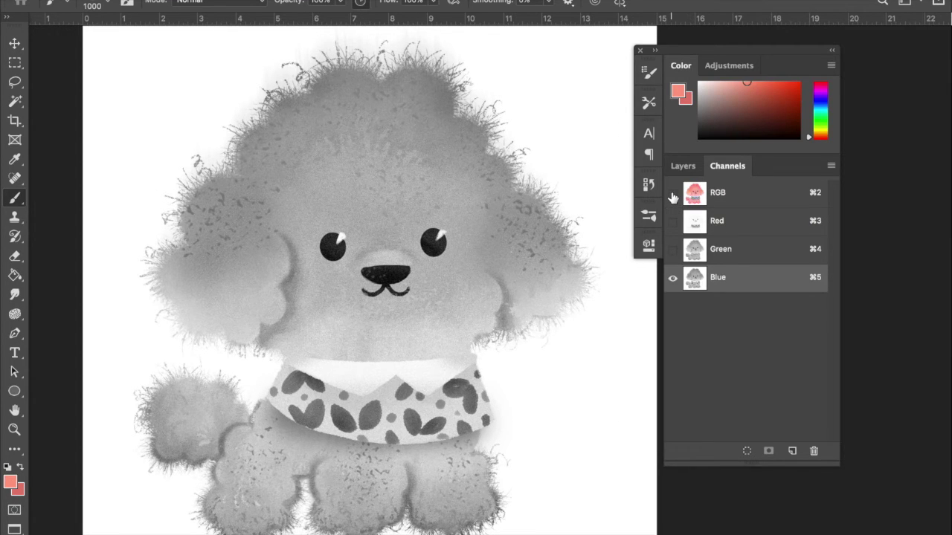
click(672, 194)
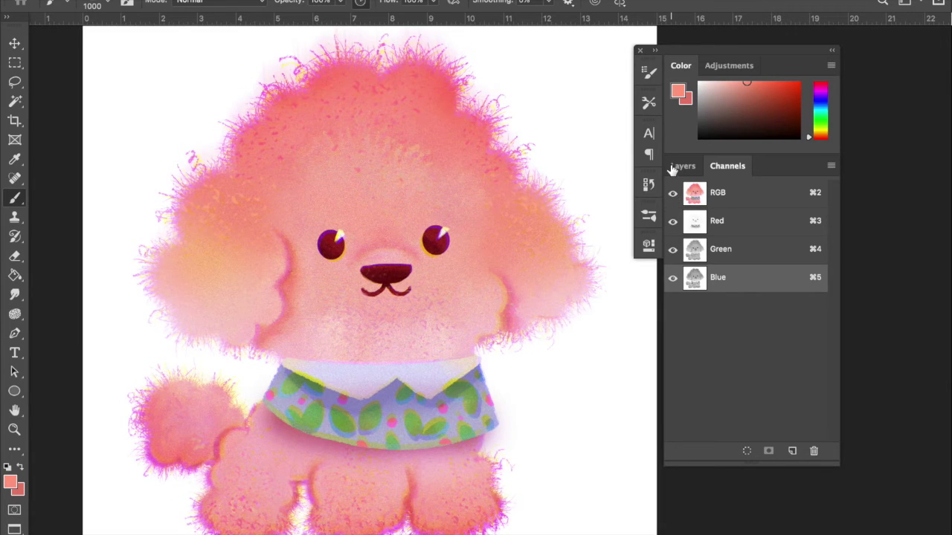
Compare the Step Five Shirt copy layer with Step Four Levels by toggling the copy's visibility, and hide Step Four Levels again
click(674, 167)
click(675, 414)
click(675, 354)
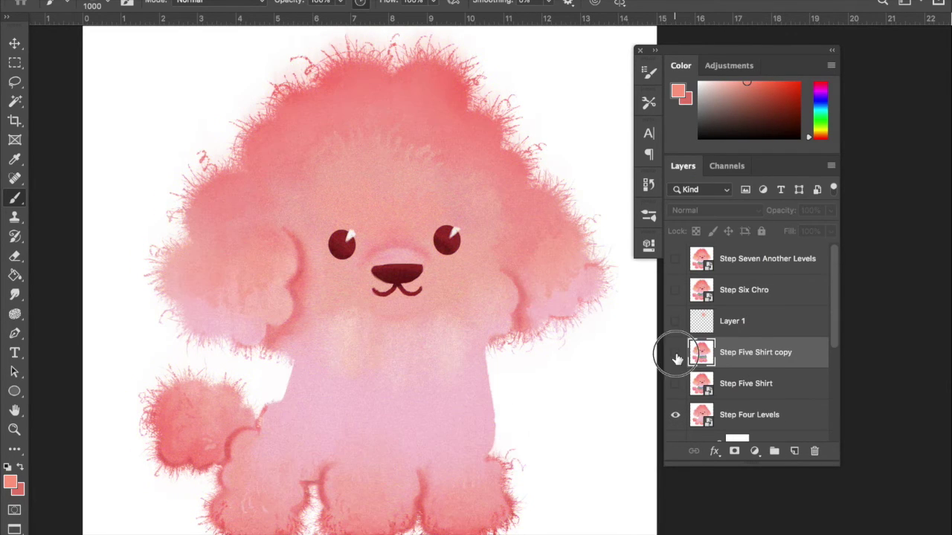
click(675, 354)
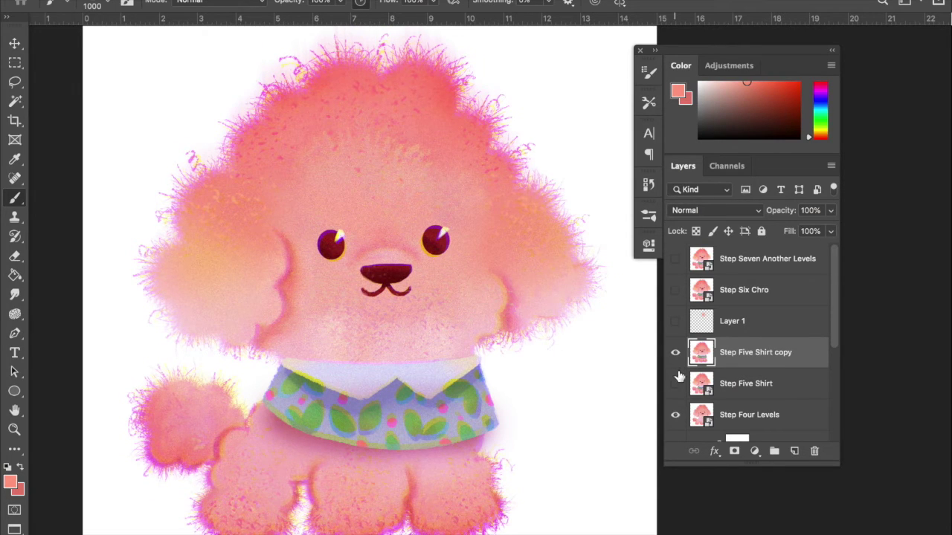
click(676, 420)
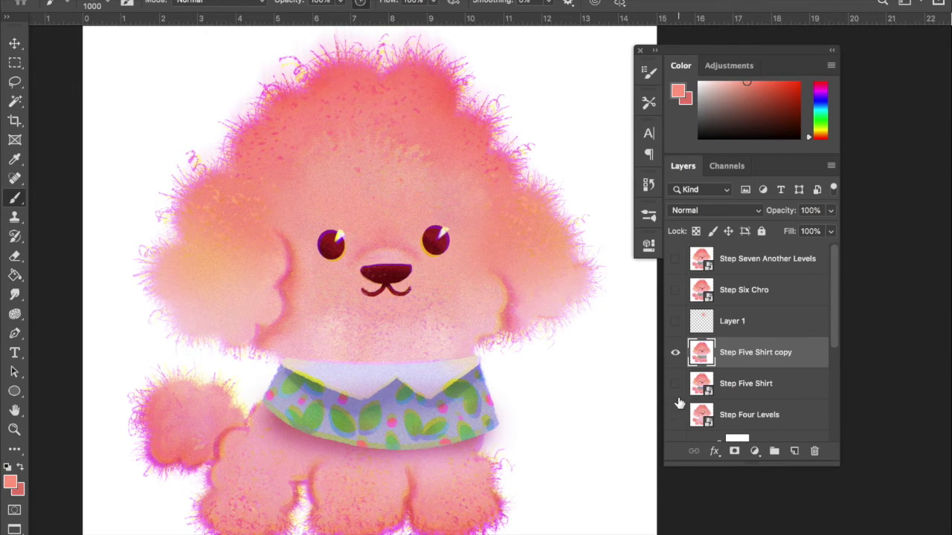
Show Step Five Shirt and toggle the Step Five Shirt copy above it to compare the artwork before and after the channel distortion
click(675, 354)
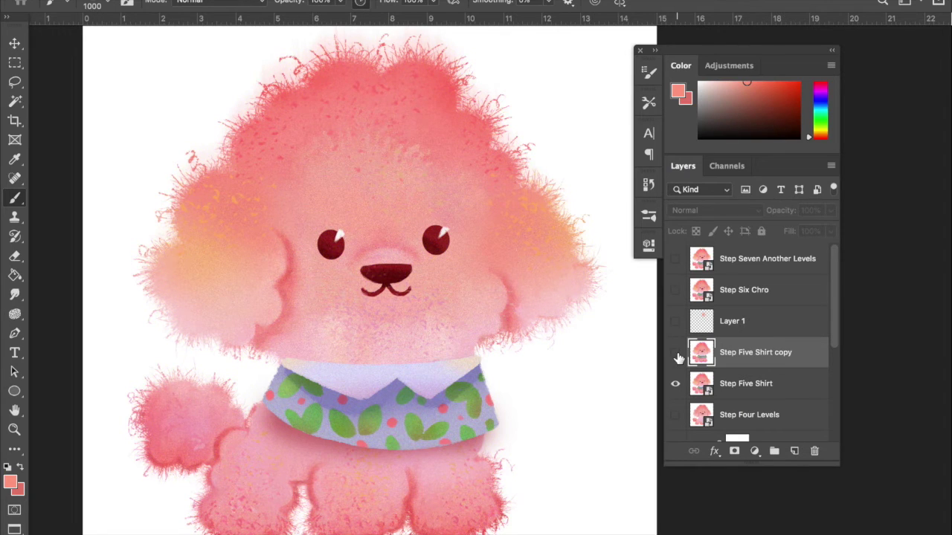
click(675, 354)
click(676, 354)
click(675, 354)
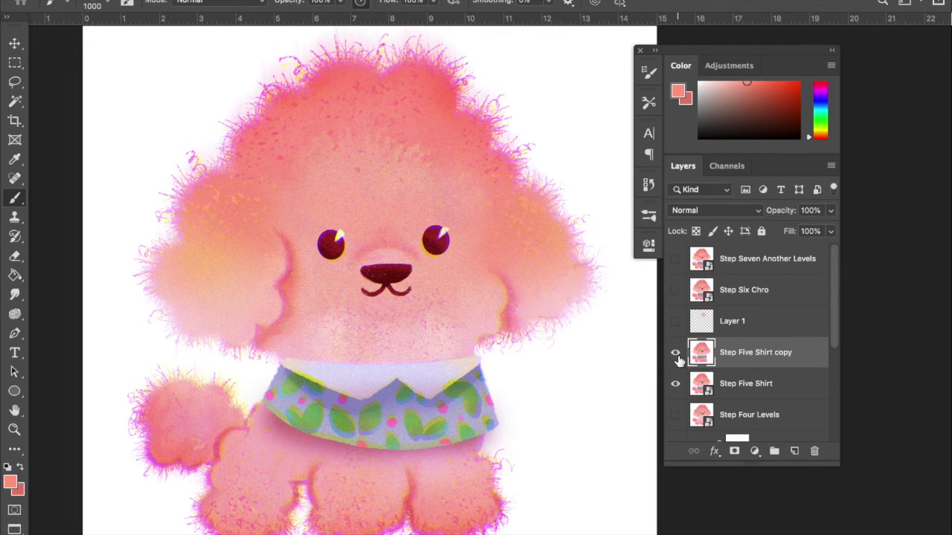